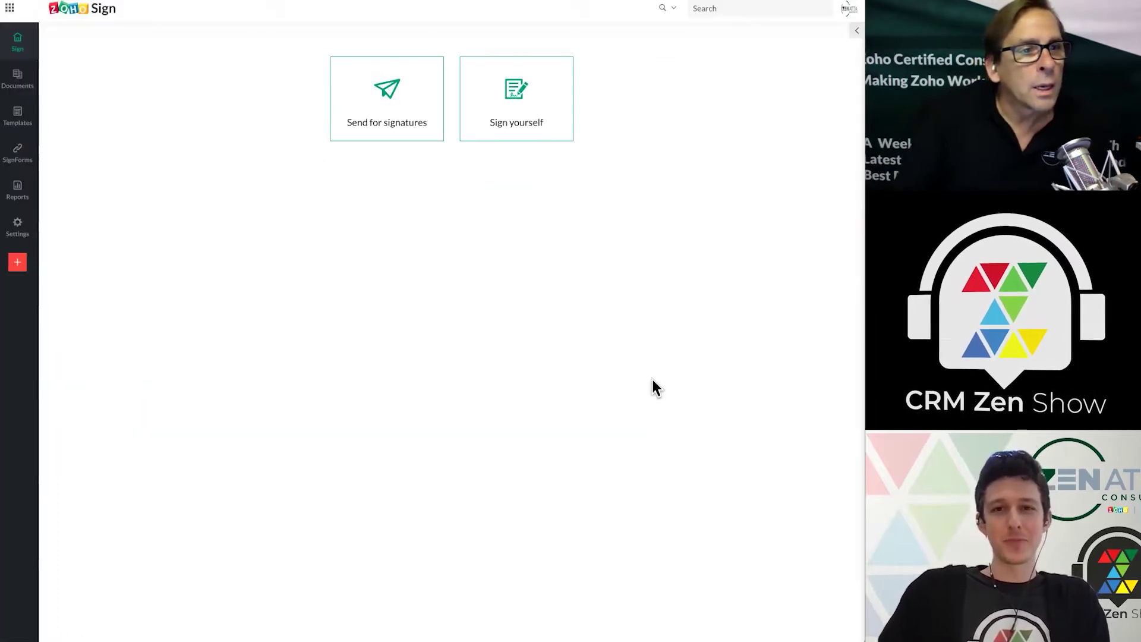
# - Show the Settings flyout listing the General and Admin pages from the home screen
pyautogui.moveTo(16, 228)
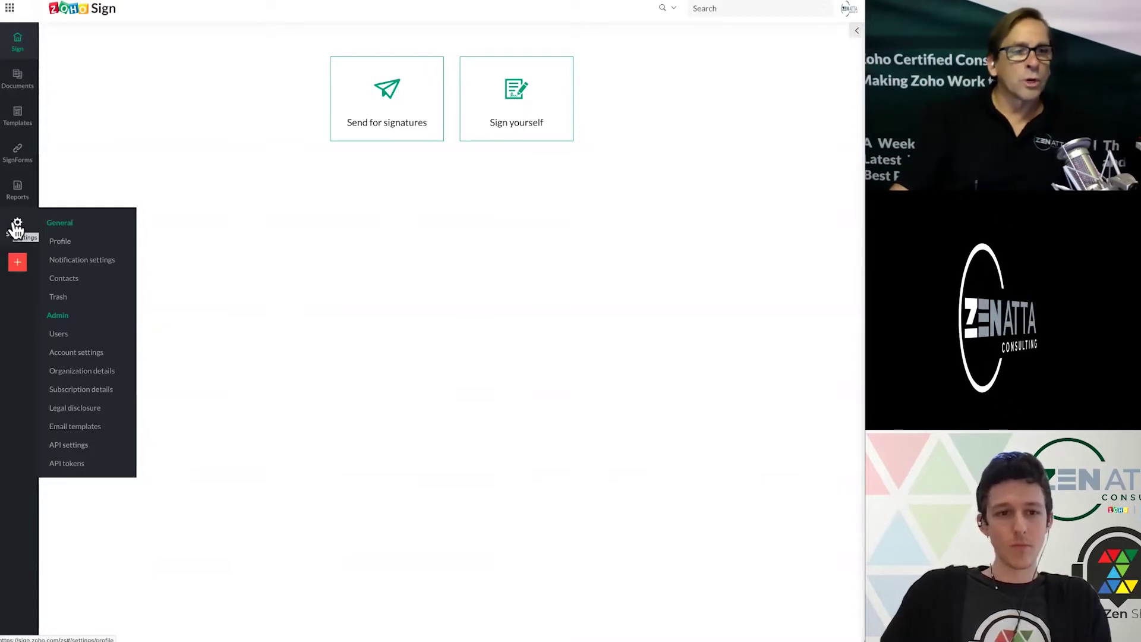
# - Reach Account settings' Sending options, showing 15 days to complete and 5-day reminders
pyautogui.click(72, 355)
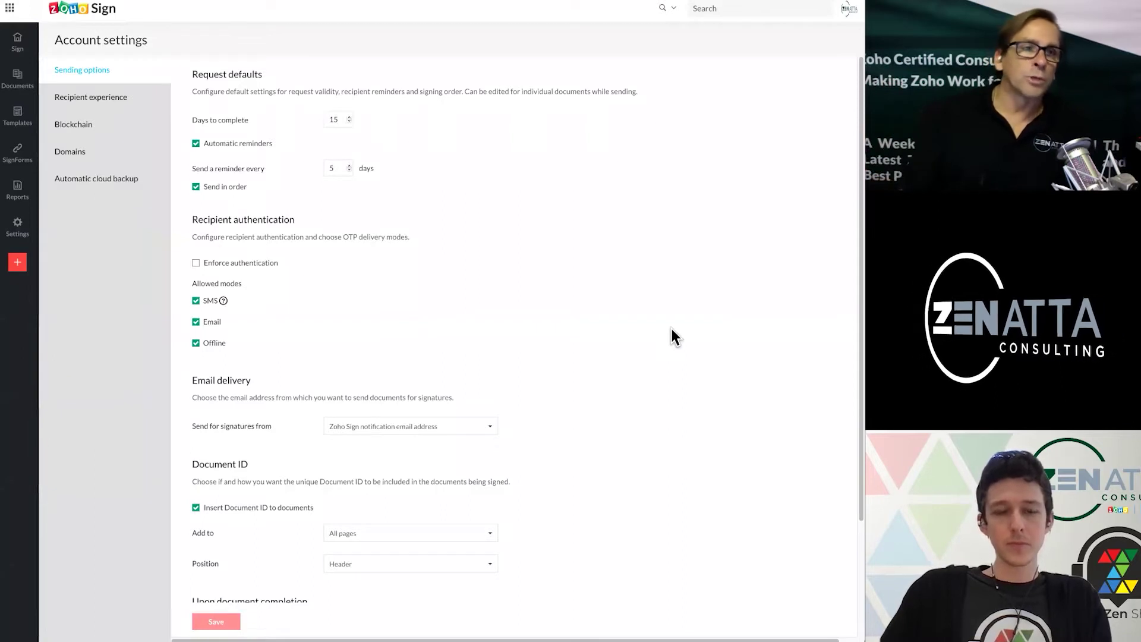
pyautogui.click(17, 229)
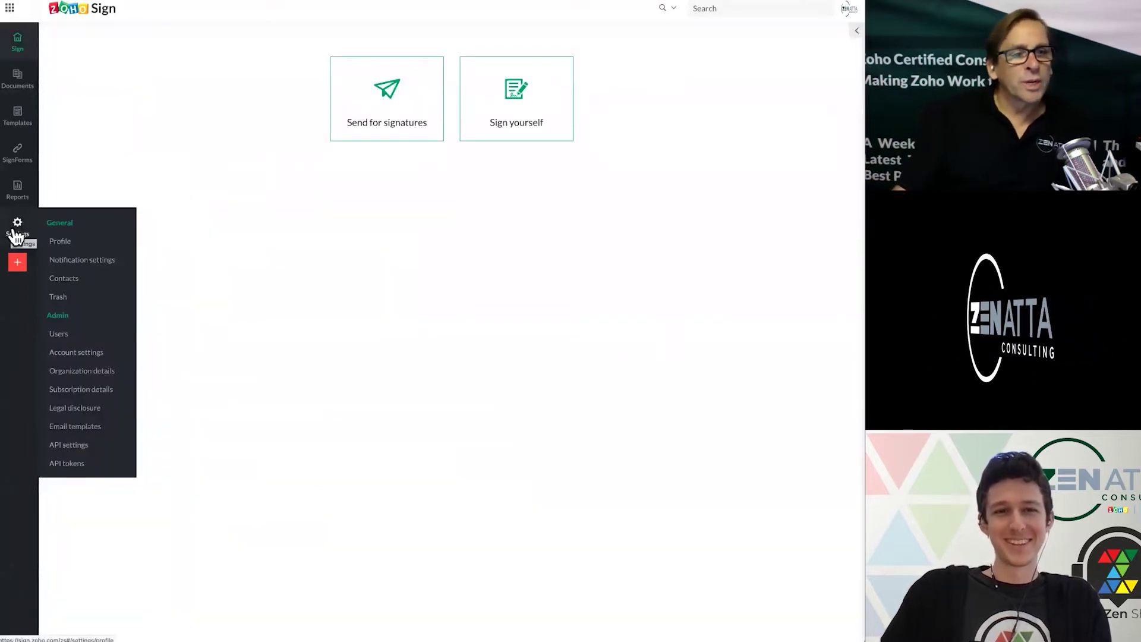
pyautogui.click(87, 355)
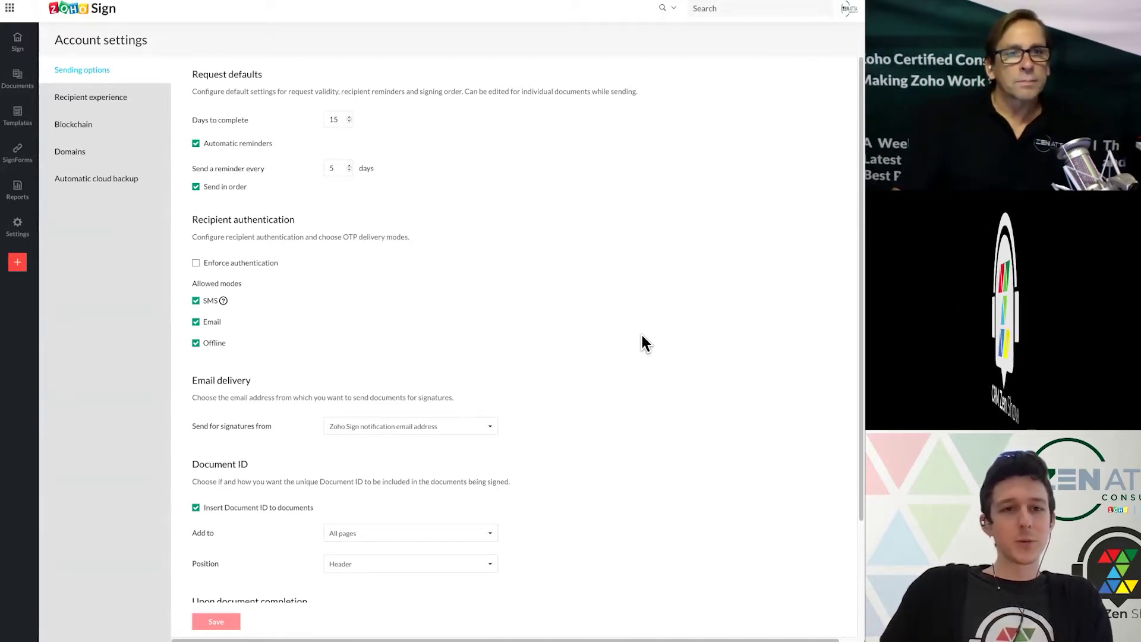
pyautogui.scroll(-1, 642, 336)
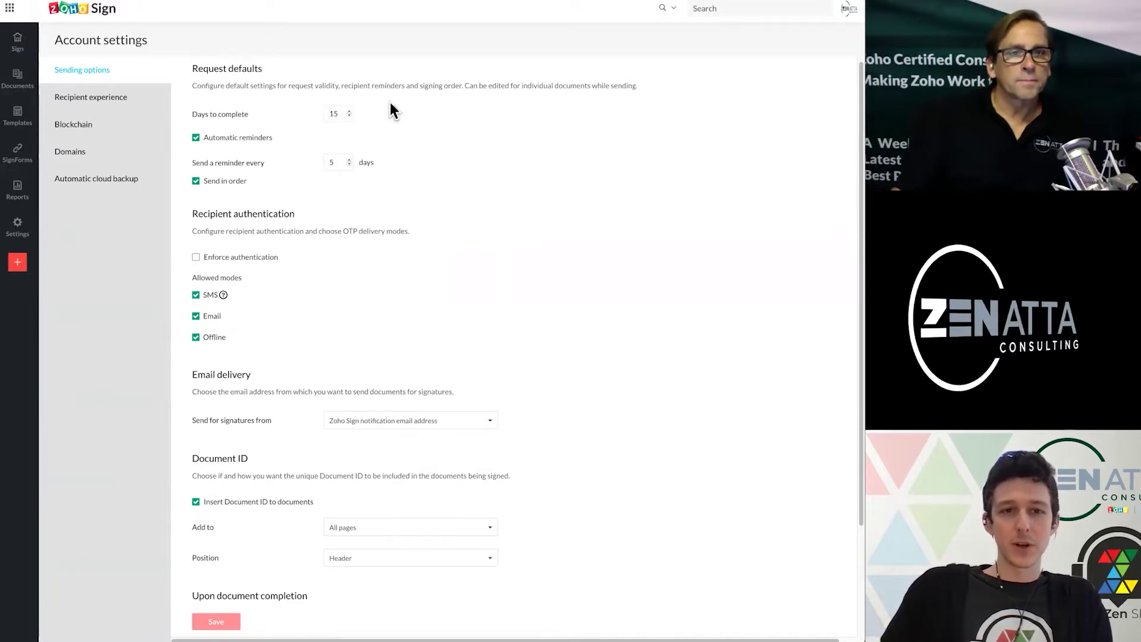
pyautogui.scroll(1, 398, 120)
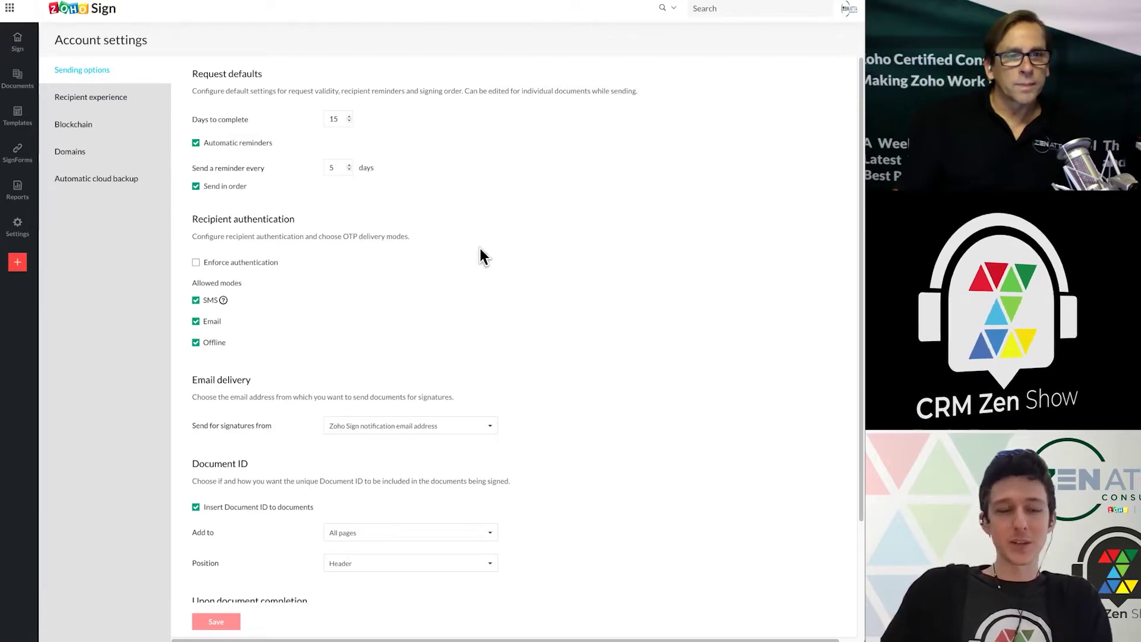
pyautogui.scroll(-1, 480, 248)
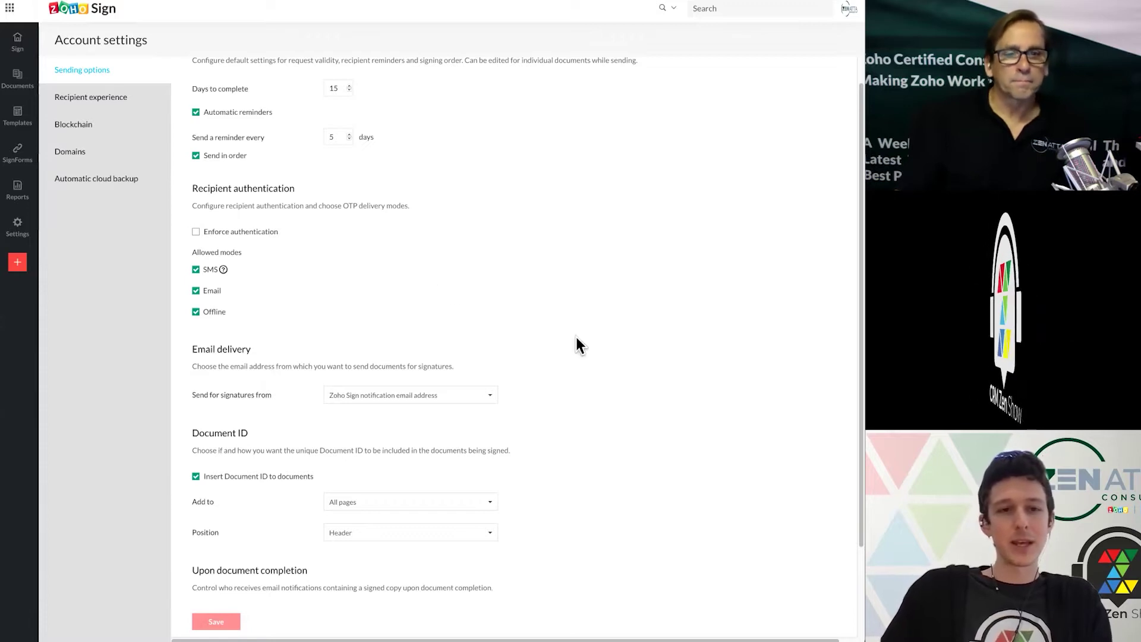
# - Clear Offline from the allowed authentication modes, keeping SMS and Email and enforcement off
pyautogui.scroll(-1, 576, 344)
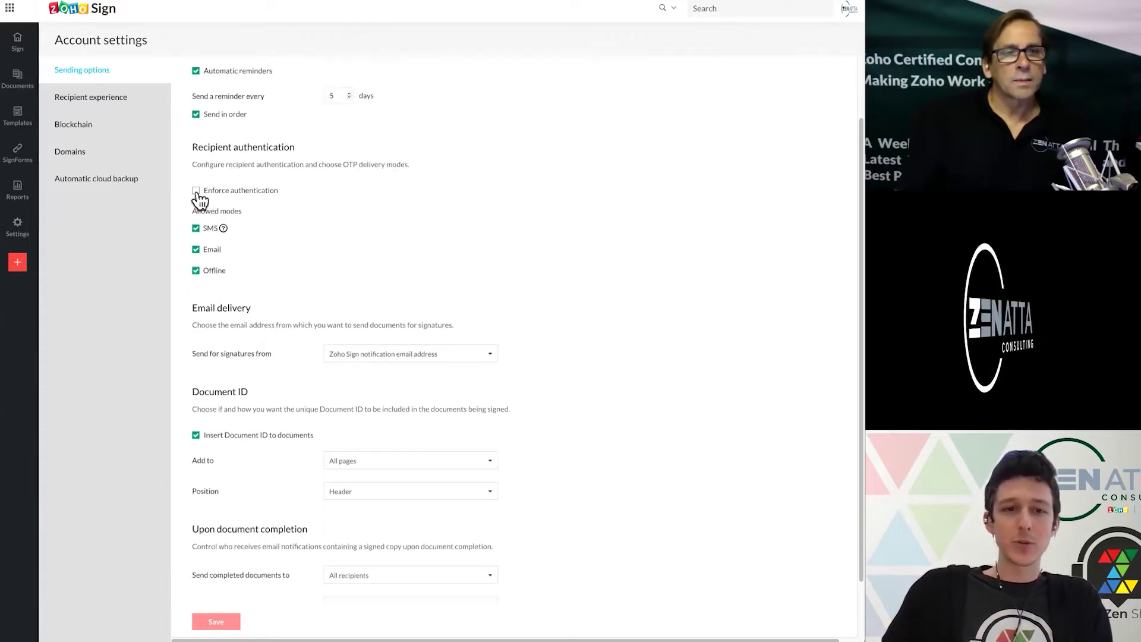
pyautogui.click(197, 191)
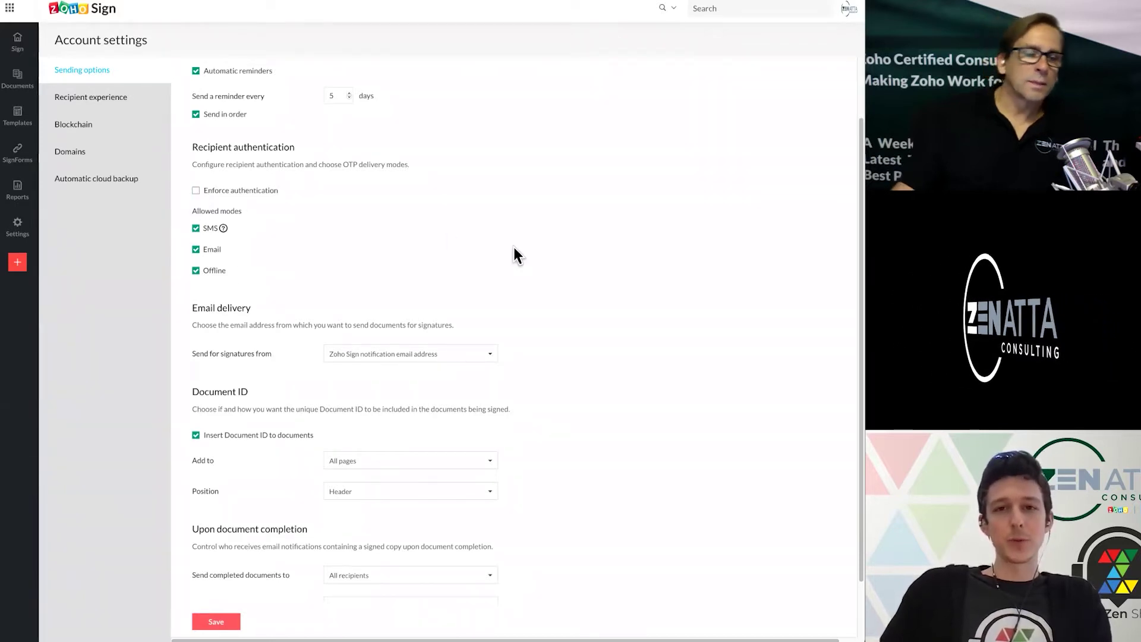
pyautogui.click(196, 270)
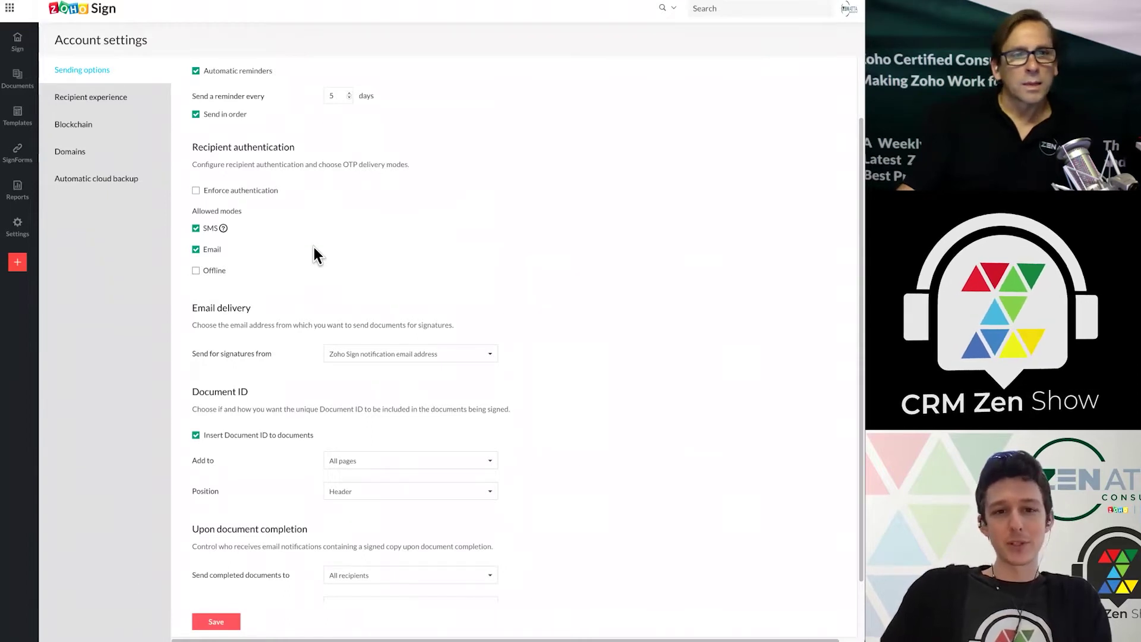
pyautogui.click(196, 191)
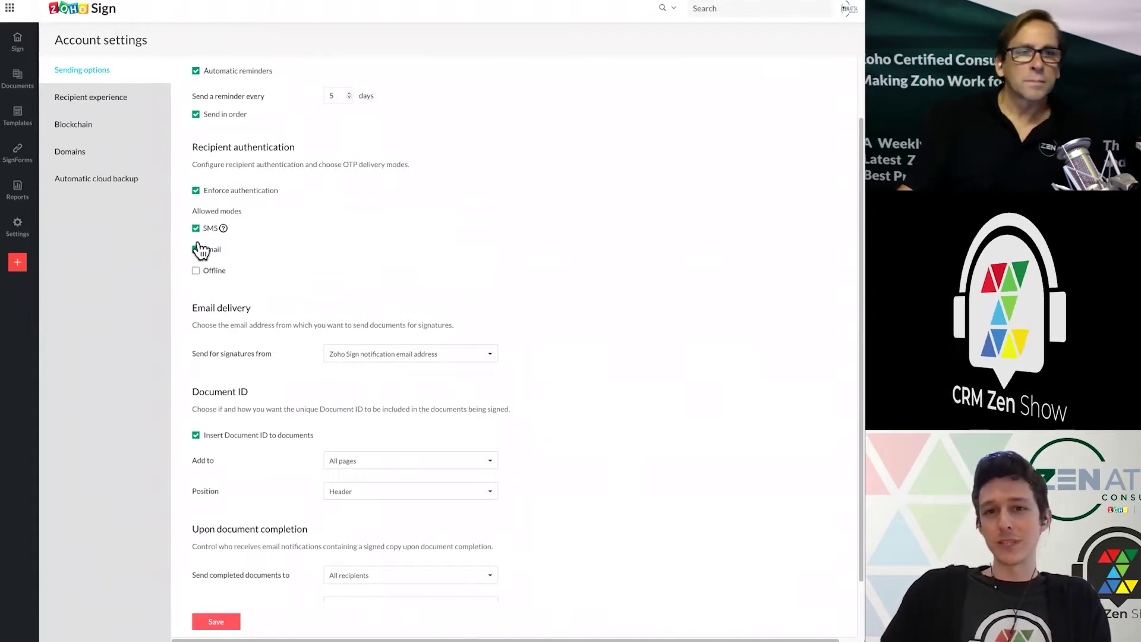
pyautogui.click(196, 229)
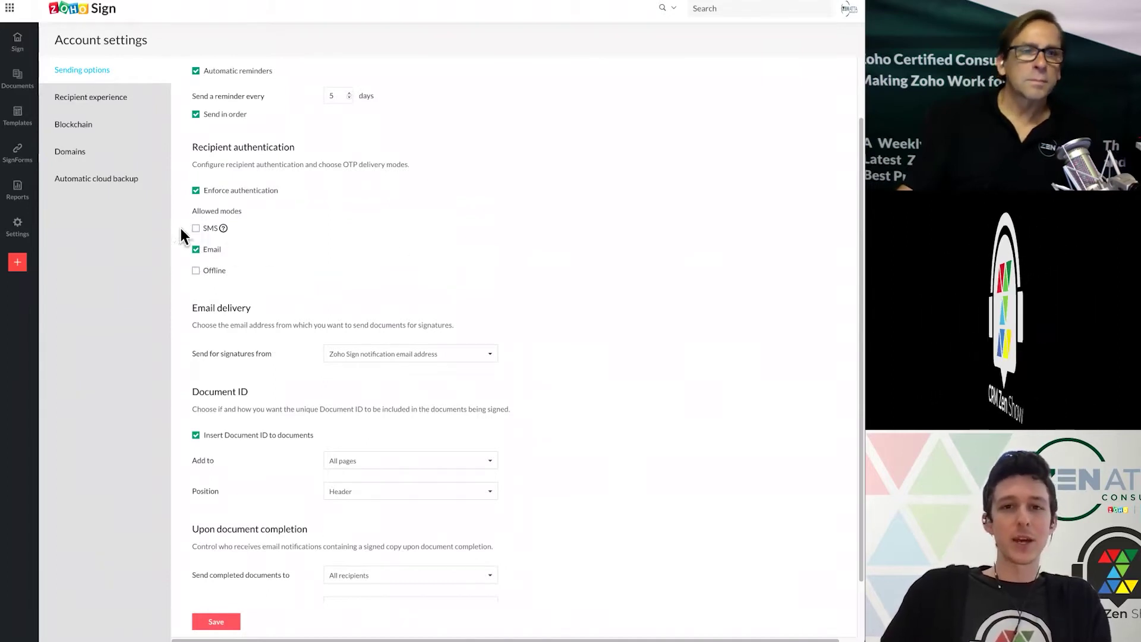
pyautogui.click(195, 229)
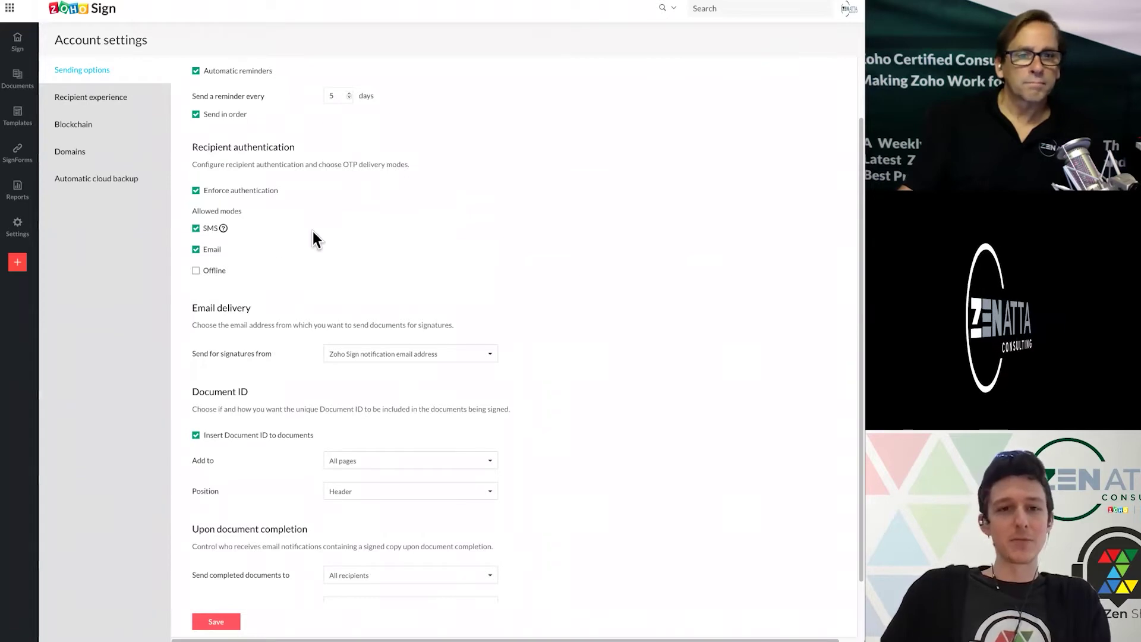
pyautogui.click(196, 192)
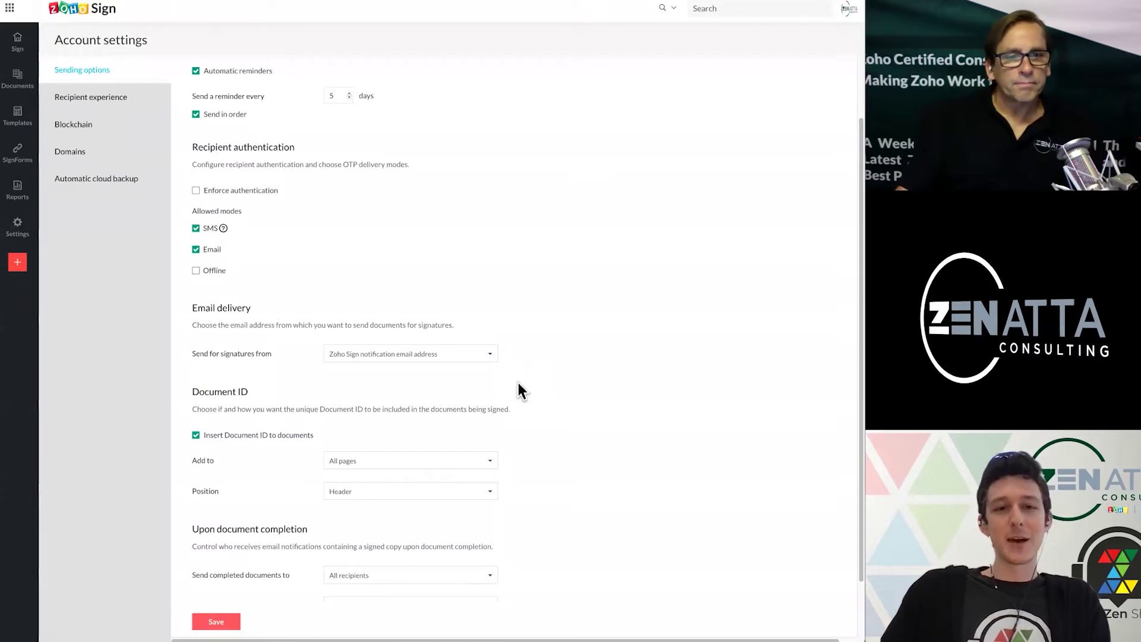
pyautogui.scroll(-2, 519, 386)
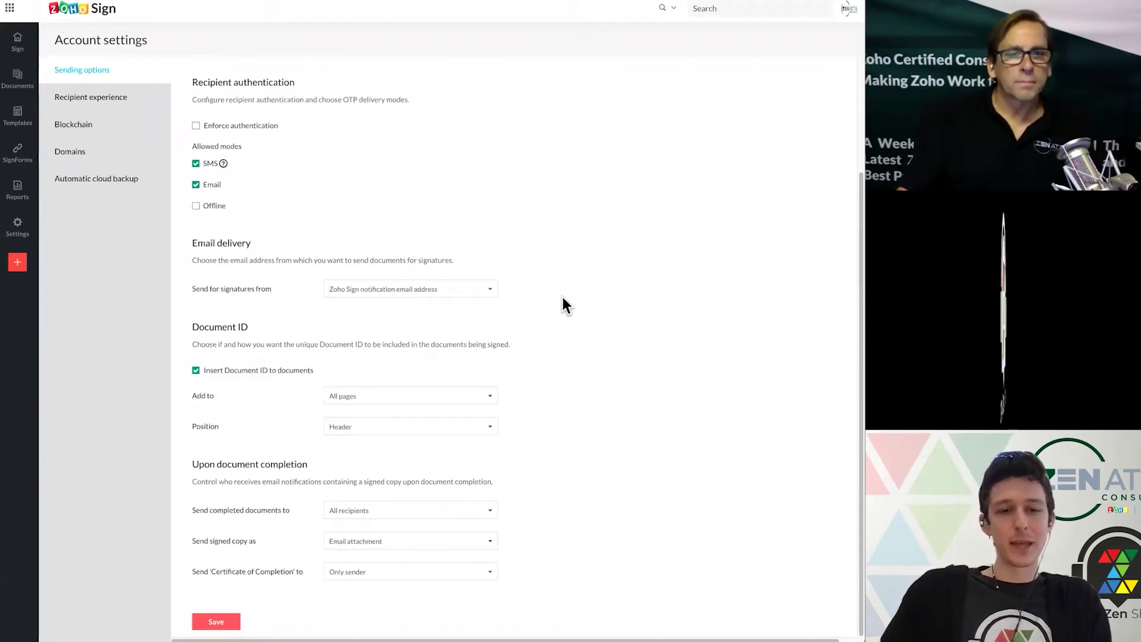
pyautogui.click(492, 291)
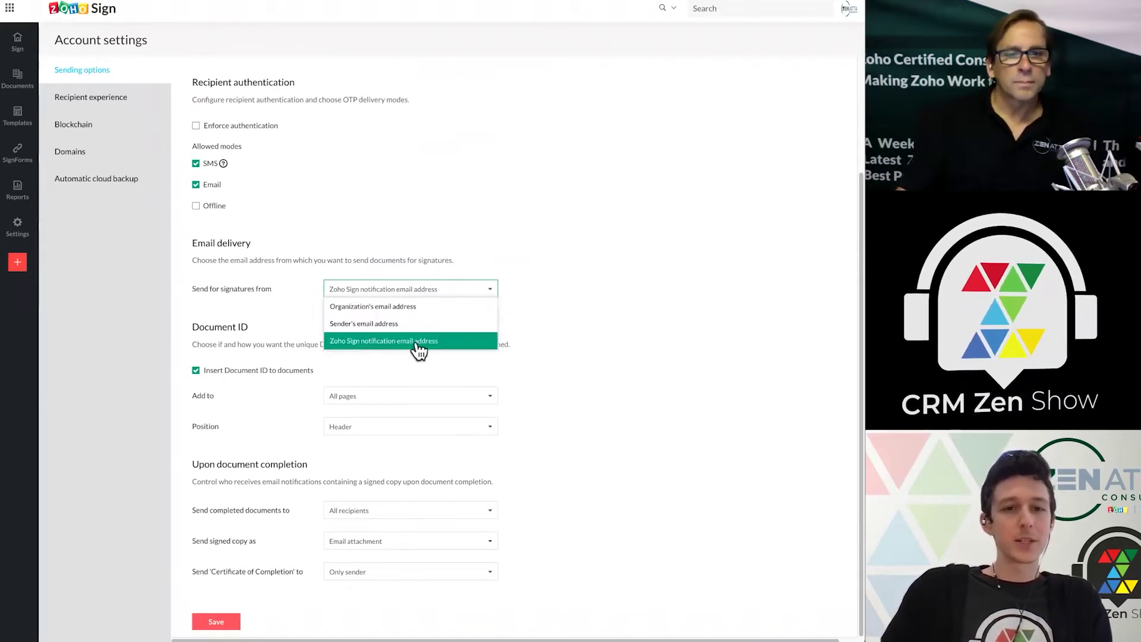
pyautogui.click(450, 325)
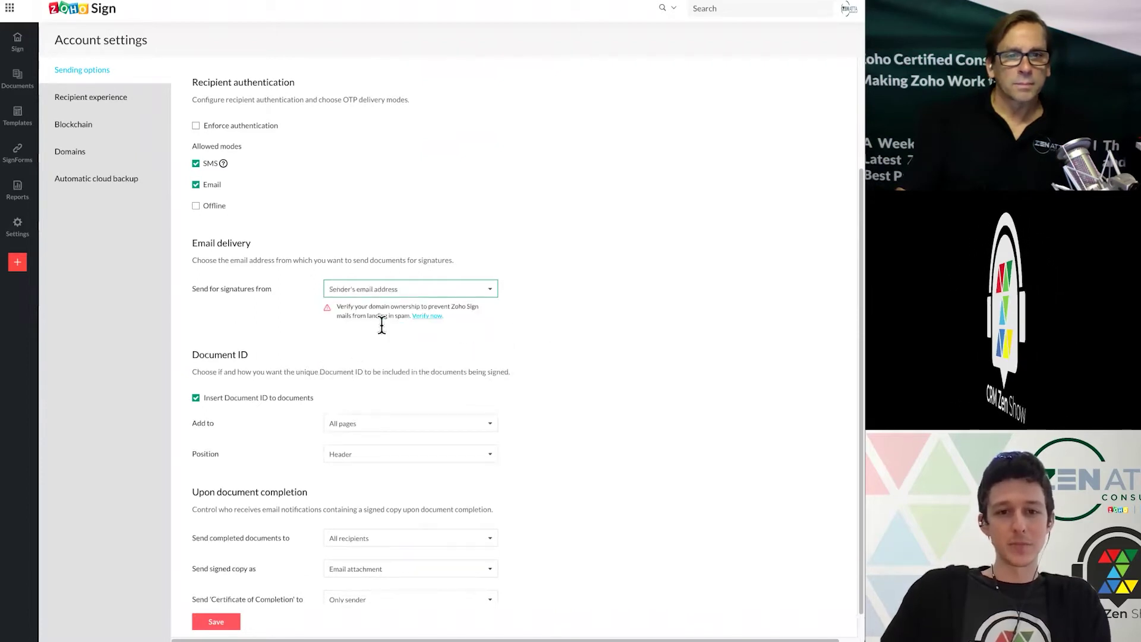
pyautogui.scroll(-1, 487, 333)
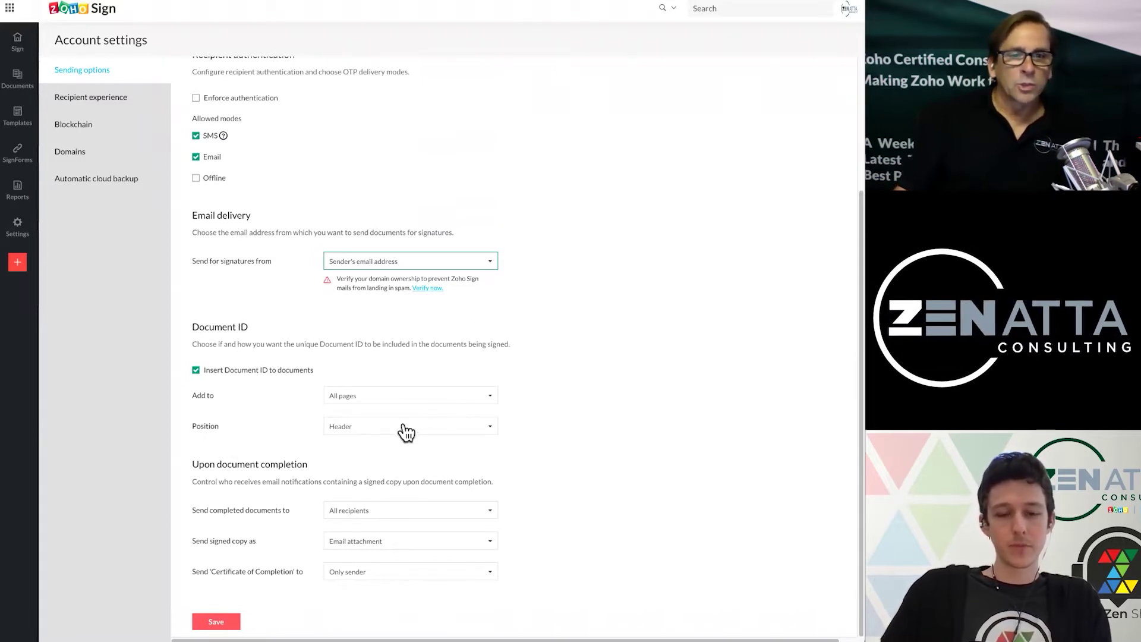
pyautogui.click(196, 371)
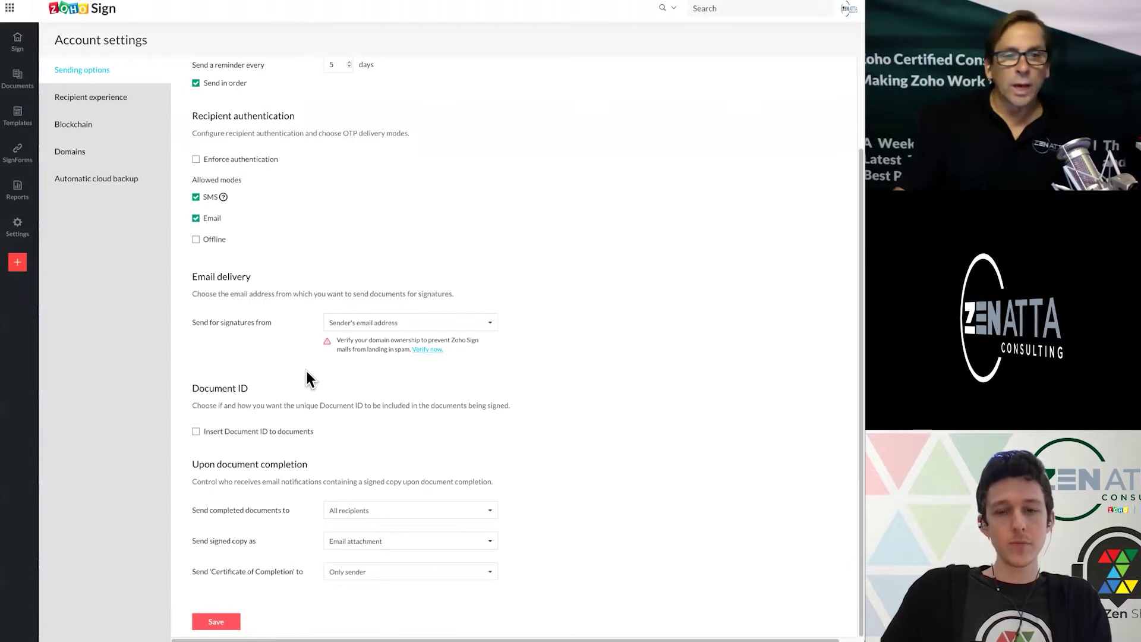
pyautogui.click(196, 432)
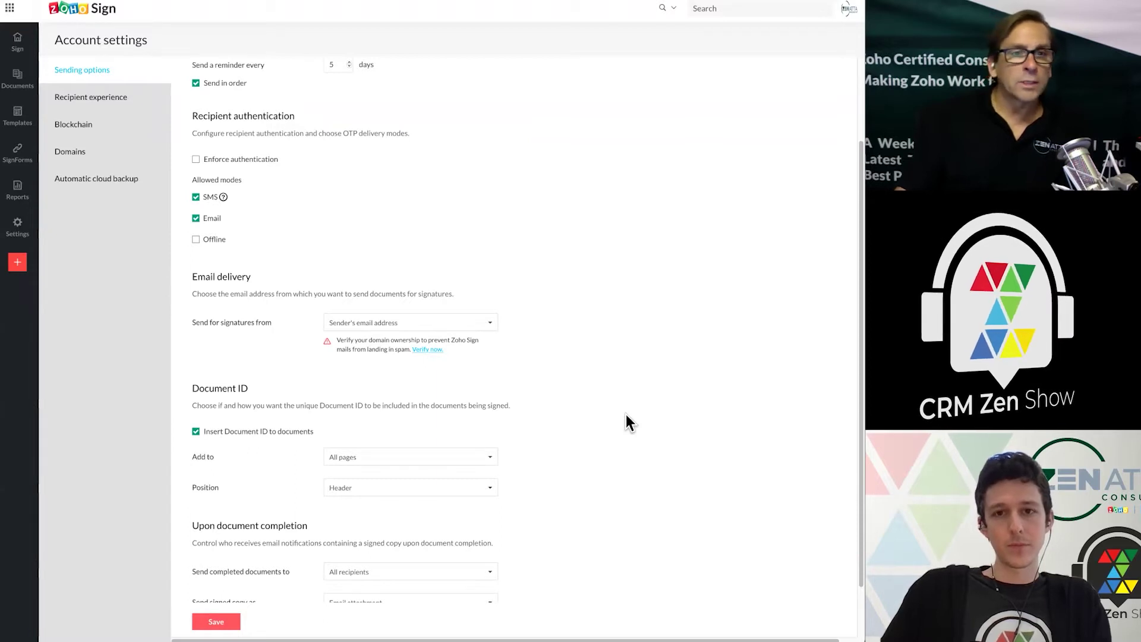
pyautogui.click(488, 459)
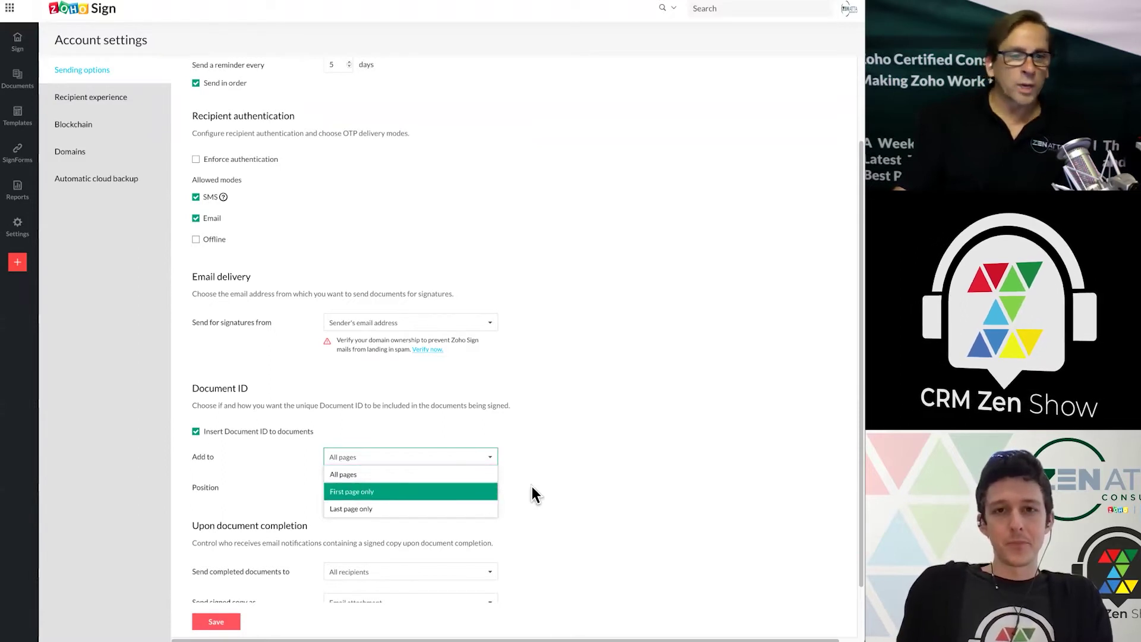
pyautogui.click(601, 473)
pyautogui.click(479, 493)
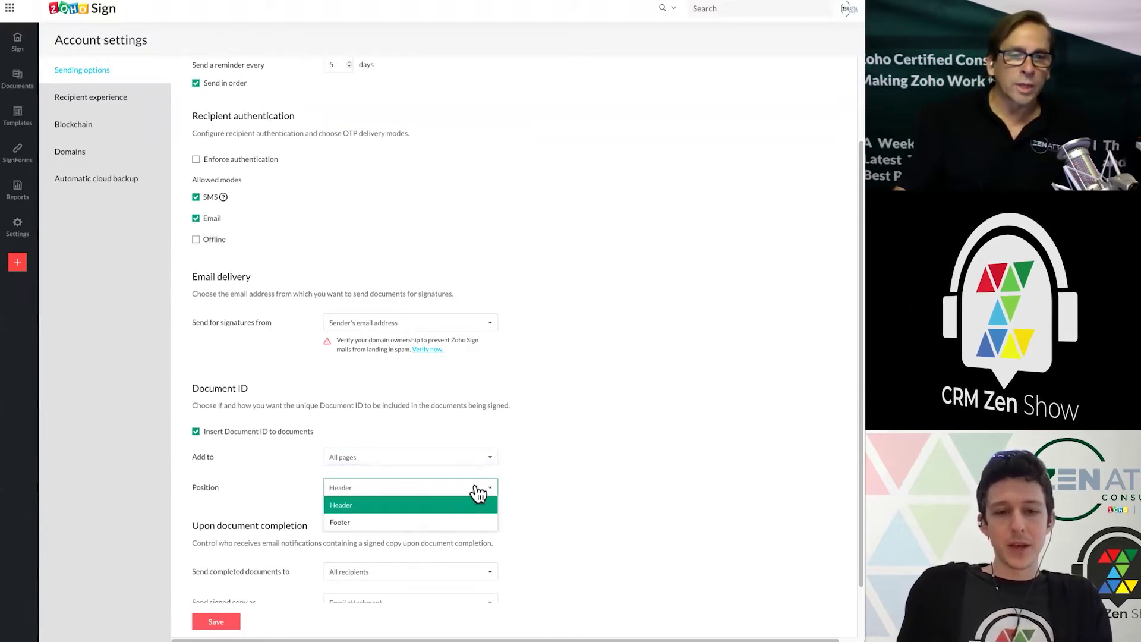
pyautogui.click(587, 467)
pyautogui.scroll(-2, 587, 467)
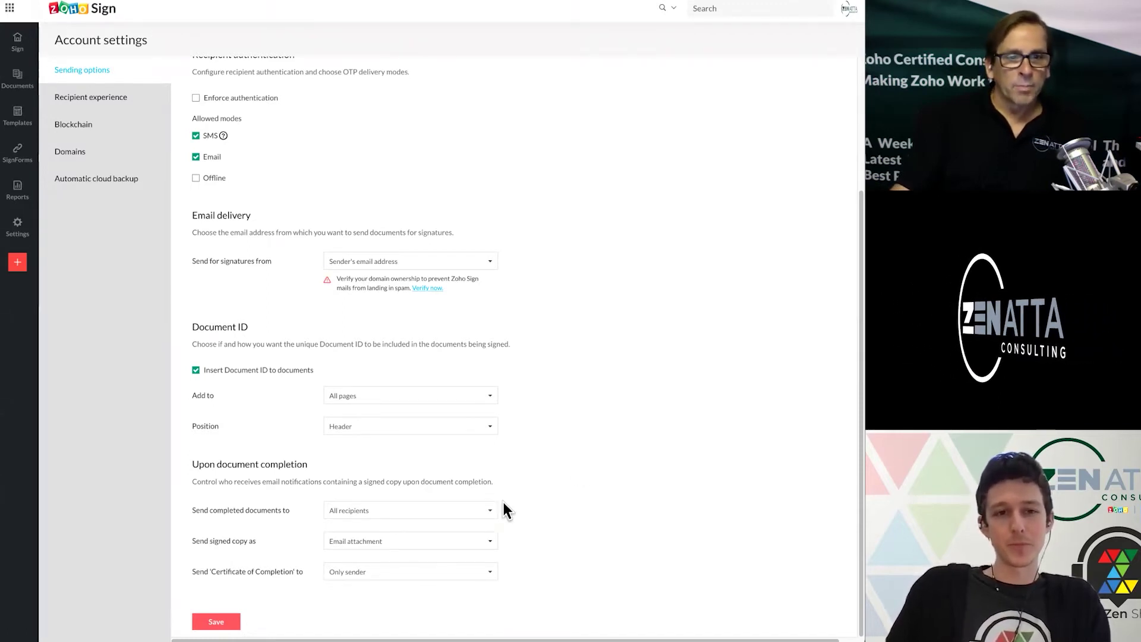
pyautogui.click(488, 512)
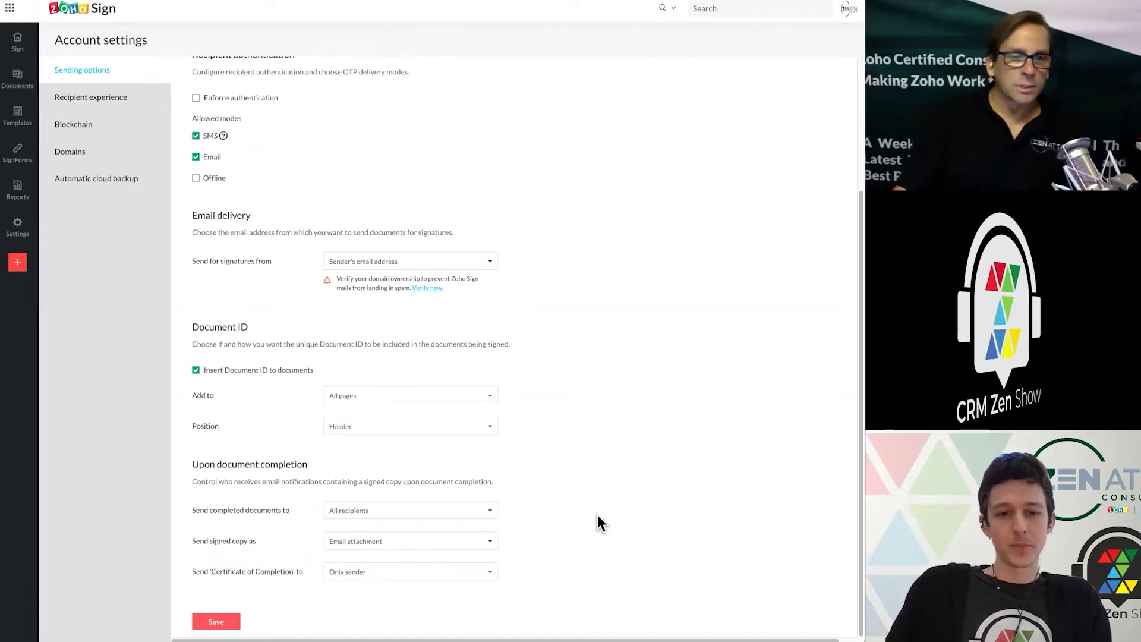
pyautogui.click(485, 544)
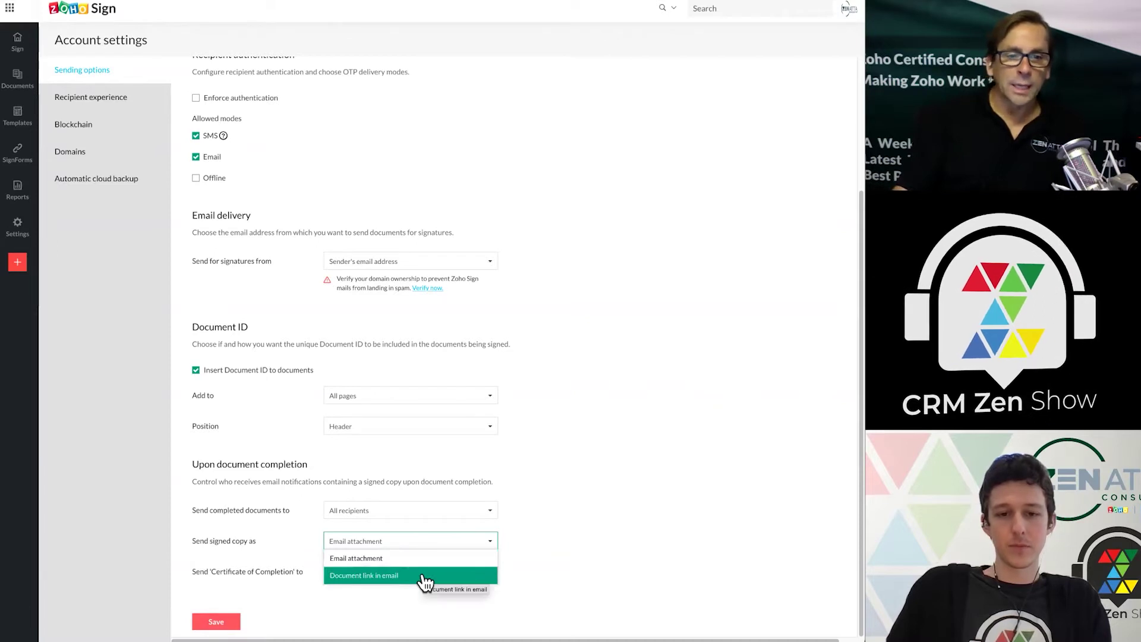
pyautogui.click(595, 516)
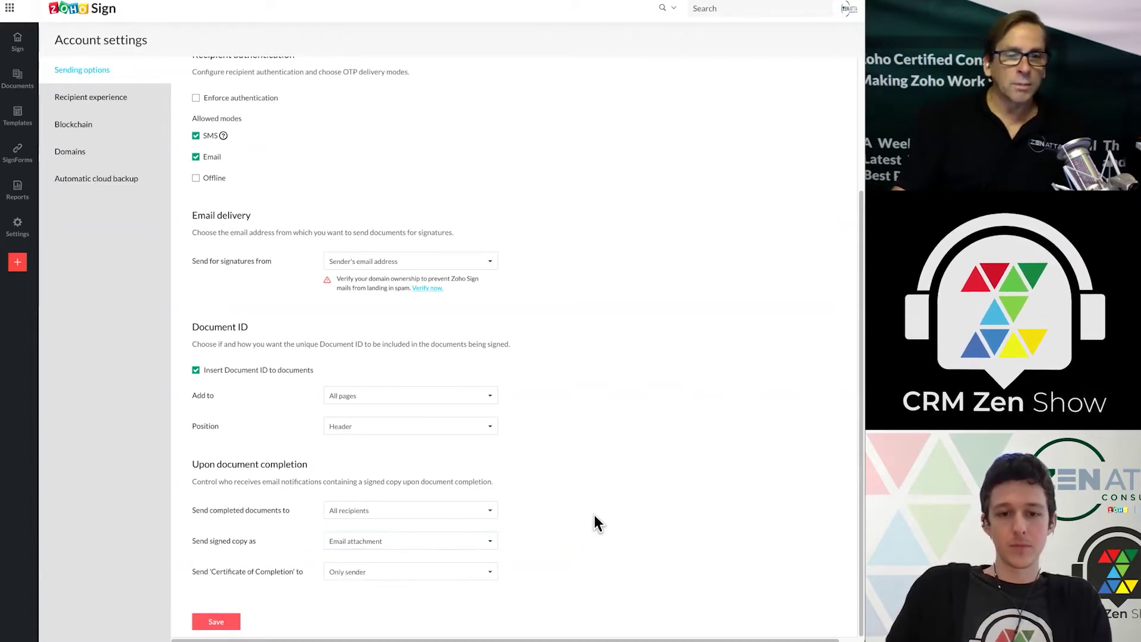
pyautogui.click(483, 580)
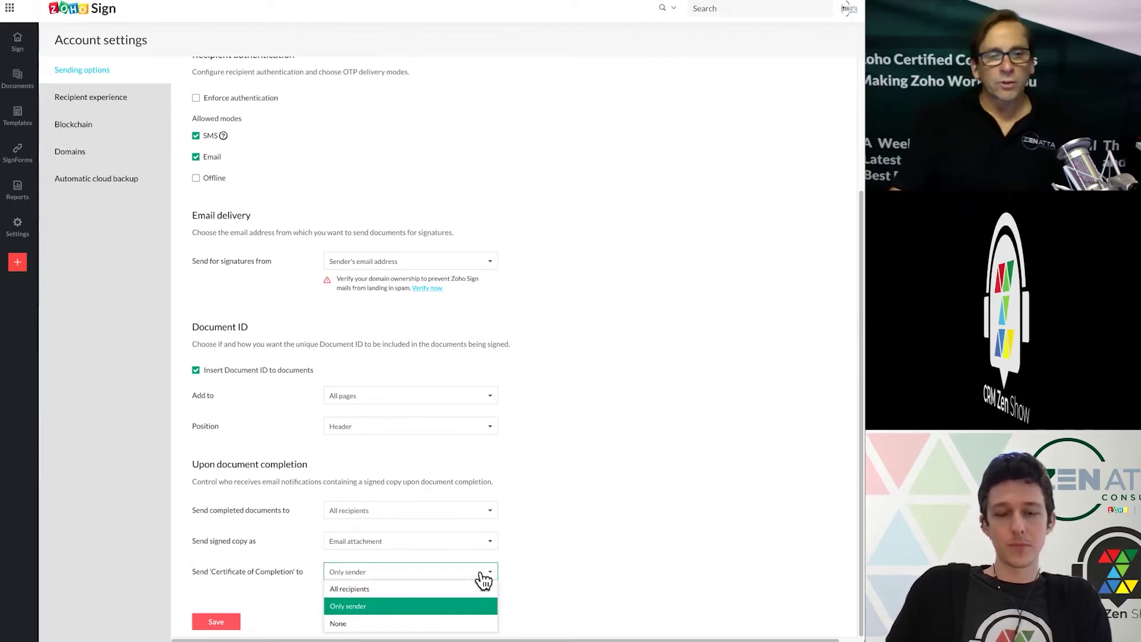
pyautogui.click(597, 553)
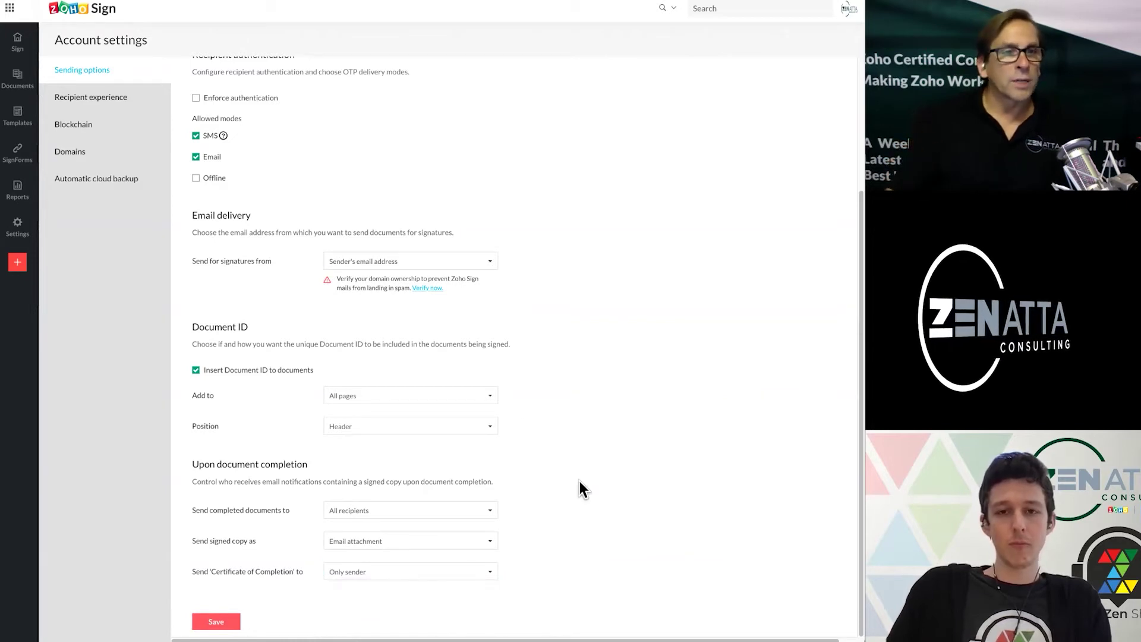
pyautogui.scroll(3, 523, 402)
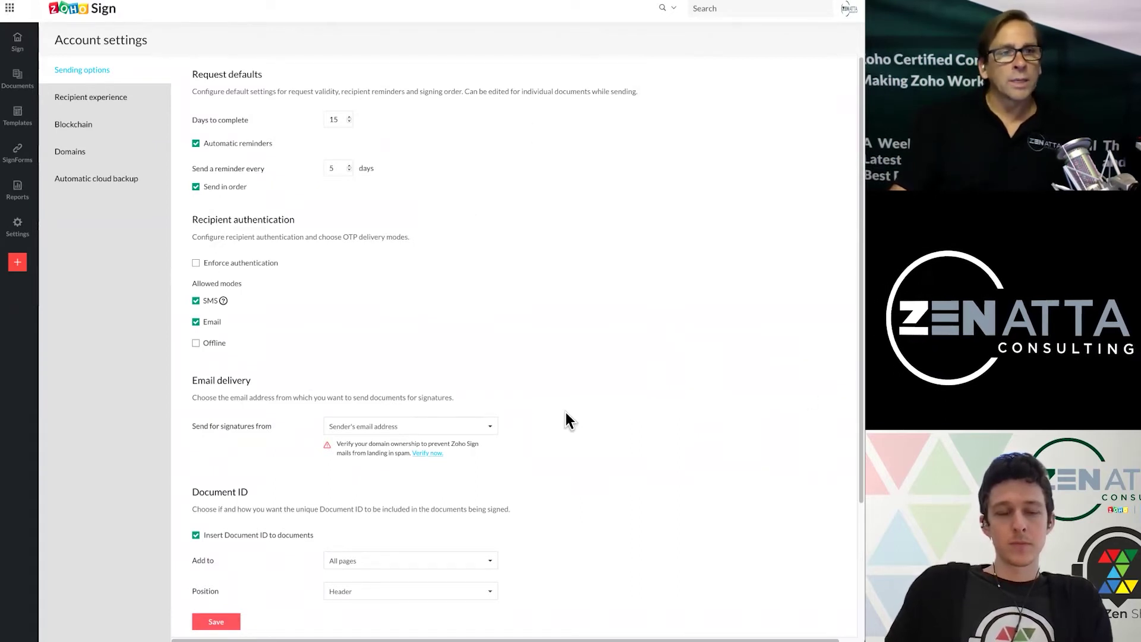
# - On Recipient experience, toggle Draw and Upload off and on, leaving Type, Draw, Upload enabled
pyautogui.click(93, 98)
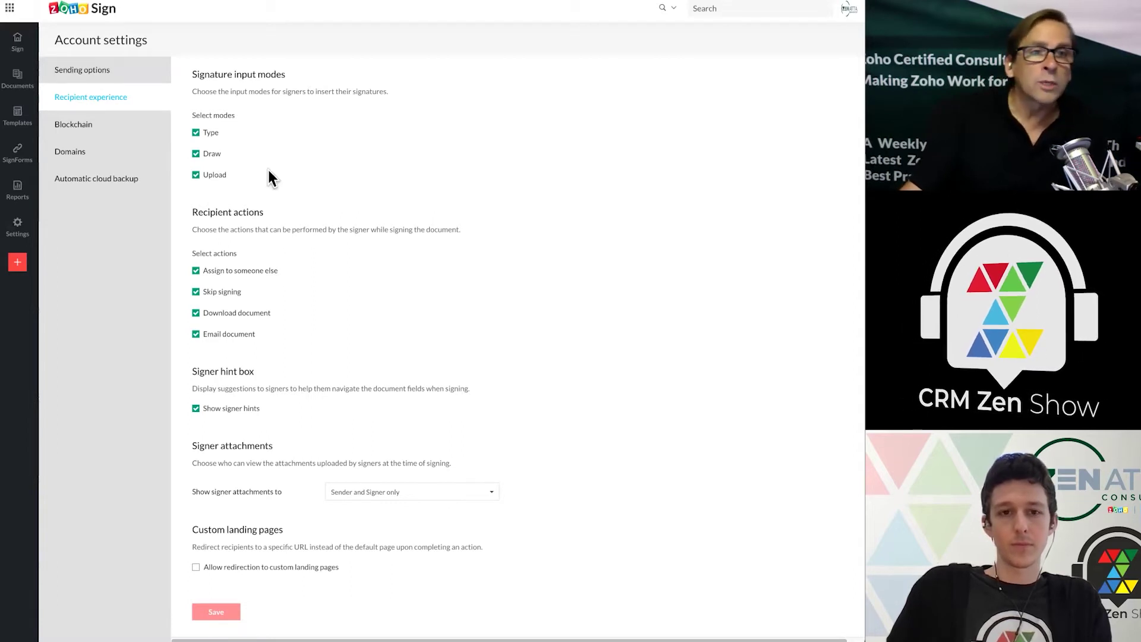
pyautogui.click(195, 154)
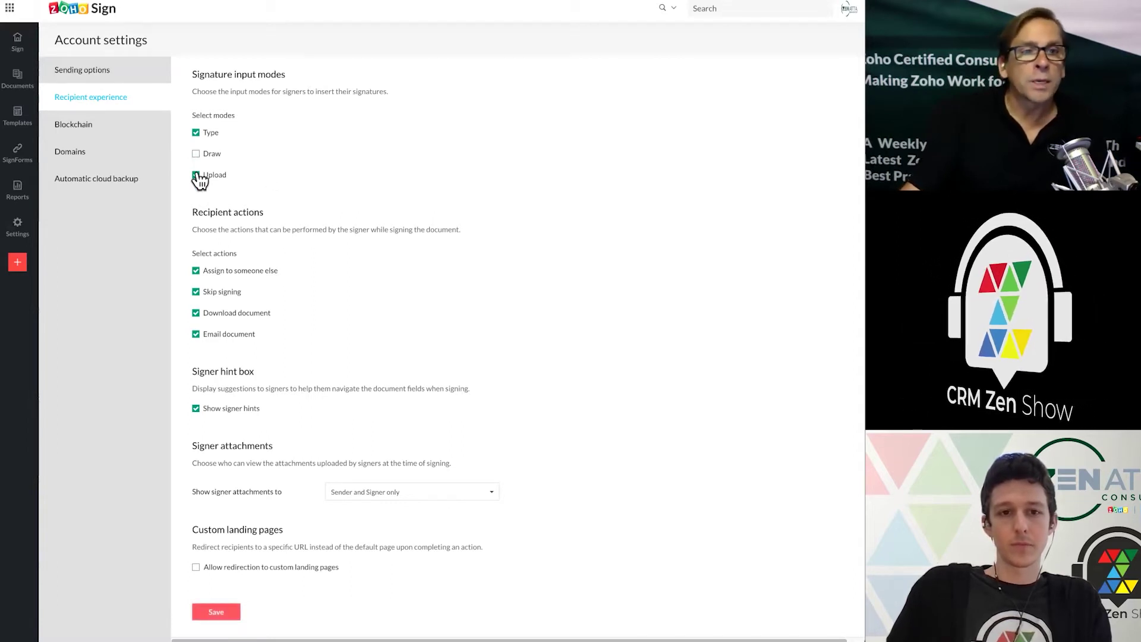
pyautogui.click(196, 175)
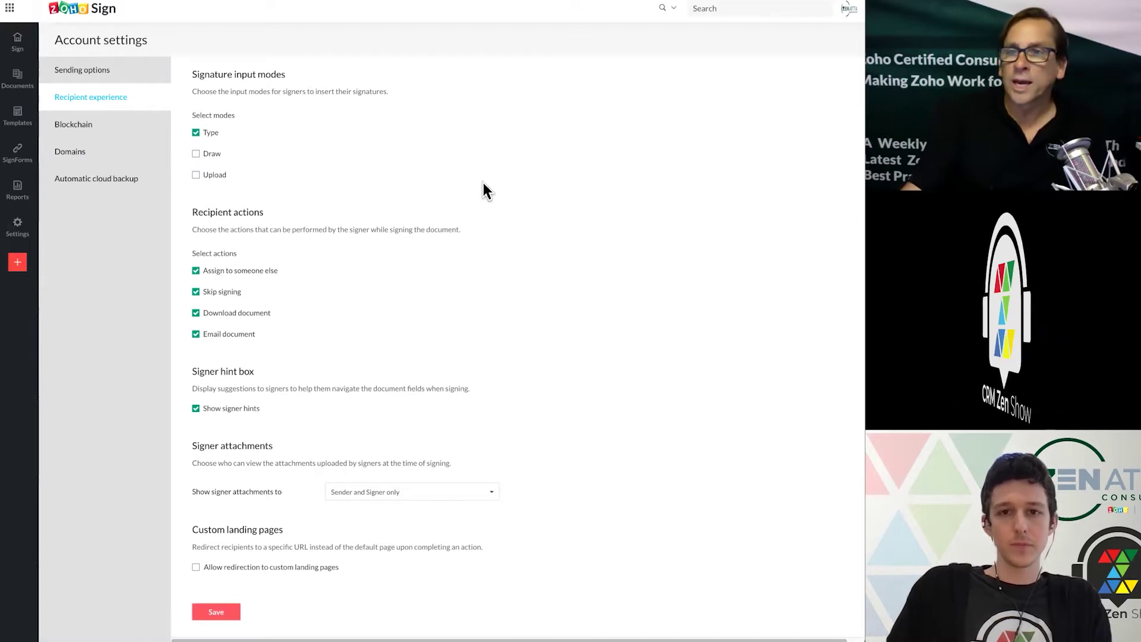
pyautogui.click(196, 153)
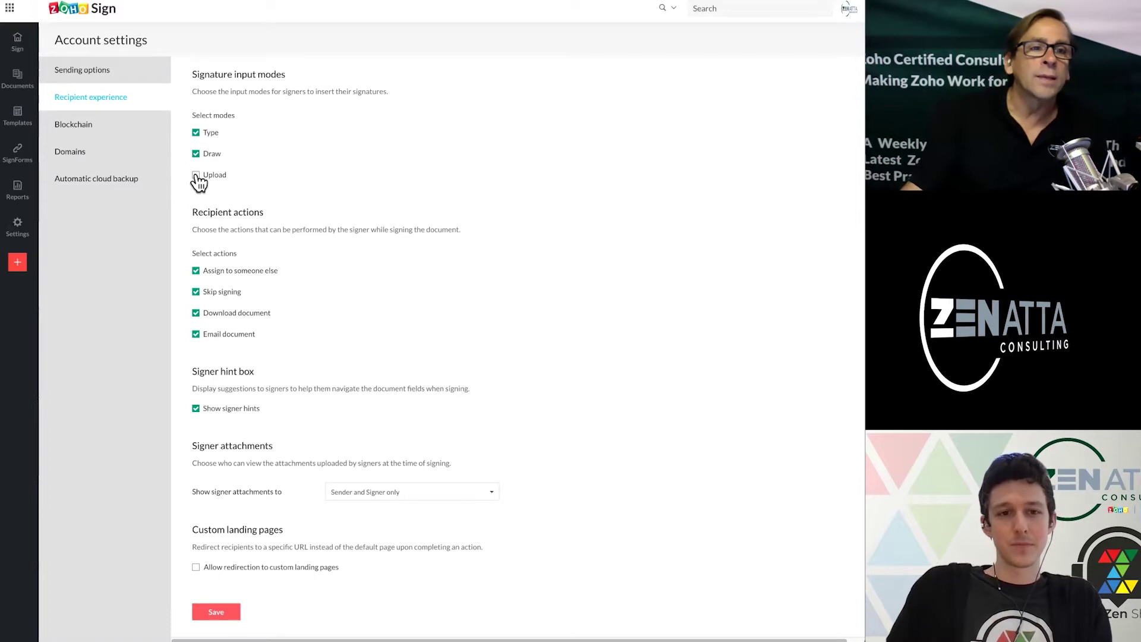
pyautogui.click(196, 174)
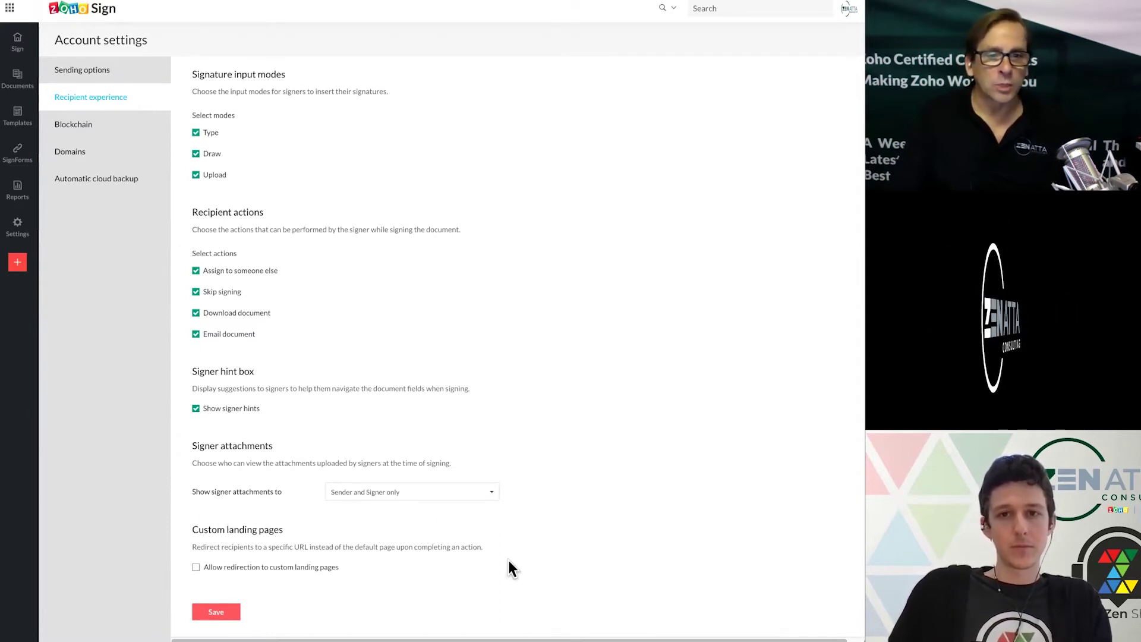
# - Check Allow redirection to custom landing pages, review its URL fields, then go to Automatic cloud backup
pyautogui.click(196, 567)
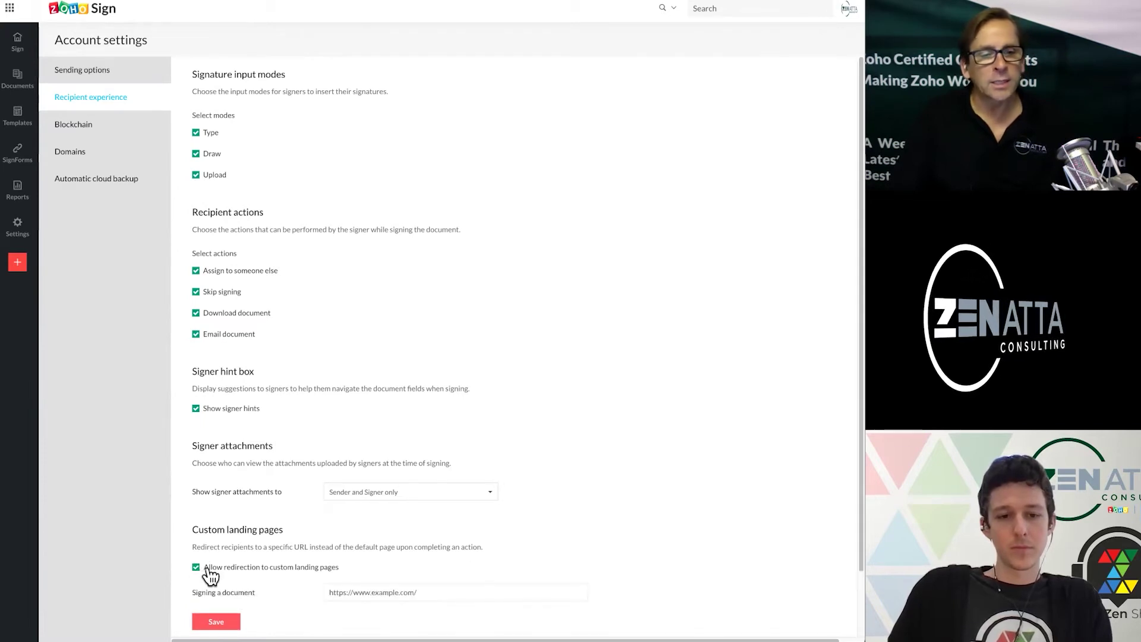
pyautogui.scroll(-2, 479, 563)
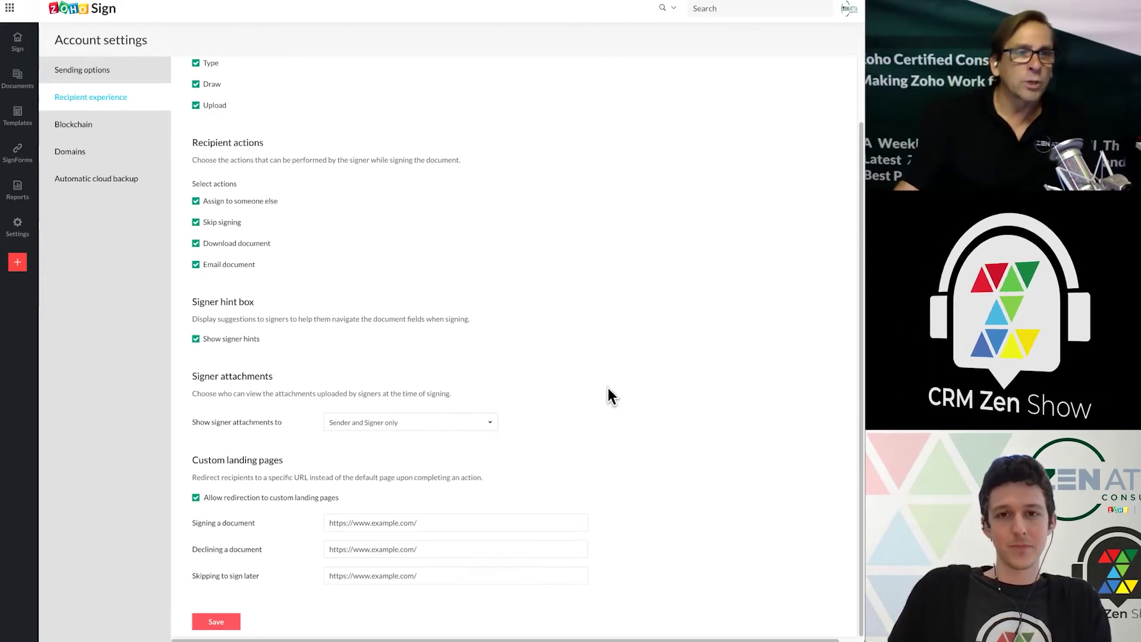
pyautogui.scroll(1, 608, 387)
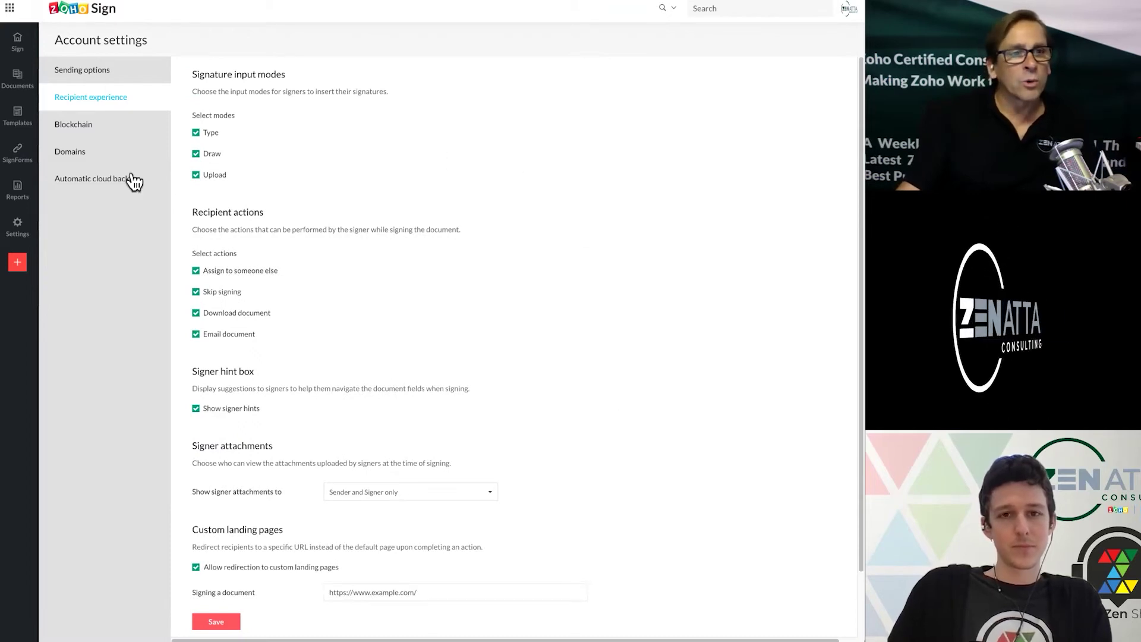
pyautogui.click(92, 189)
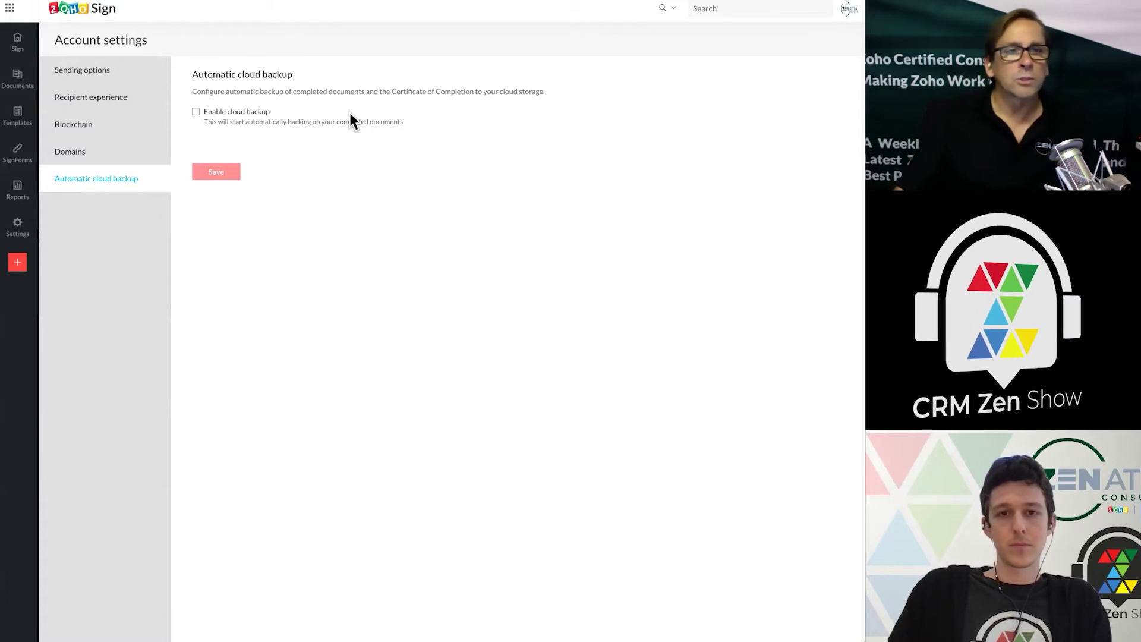
# - Check Enable cloud backup and Include Certificate of Completion, closing the Cloud Uploader unchanged
pyautogui.click(196, 112)
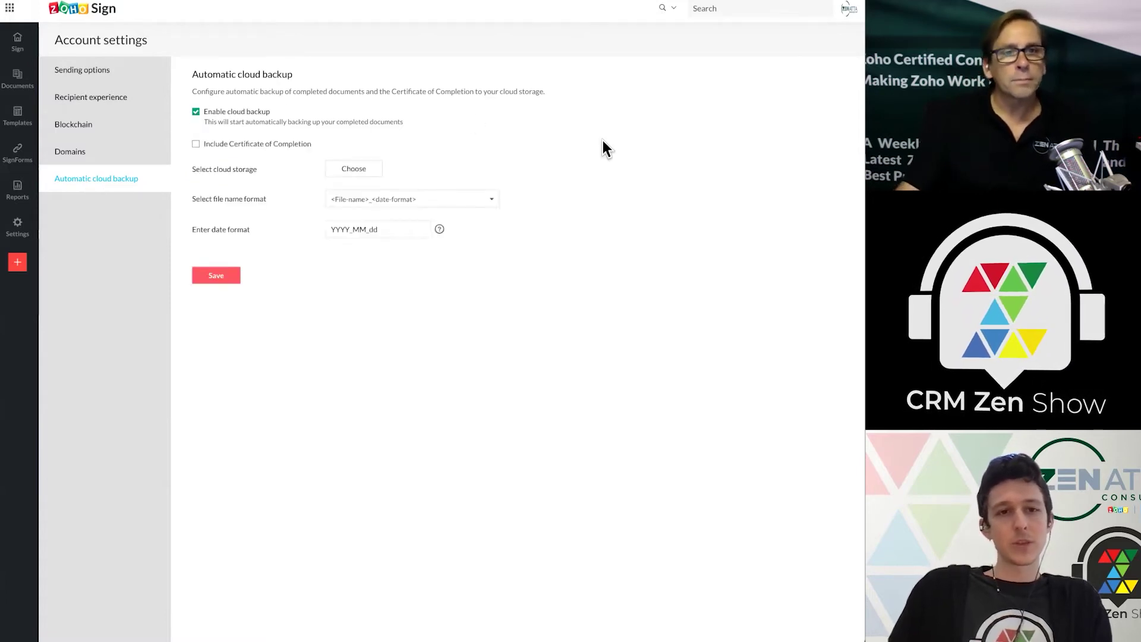
pyautogui.click(196, 145)
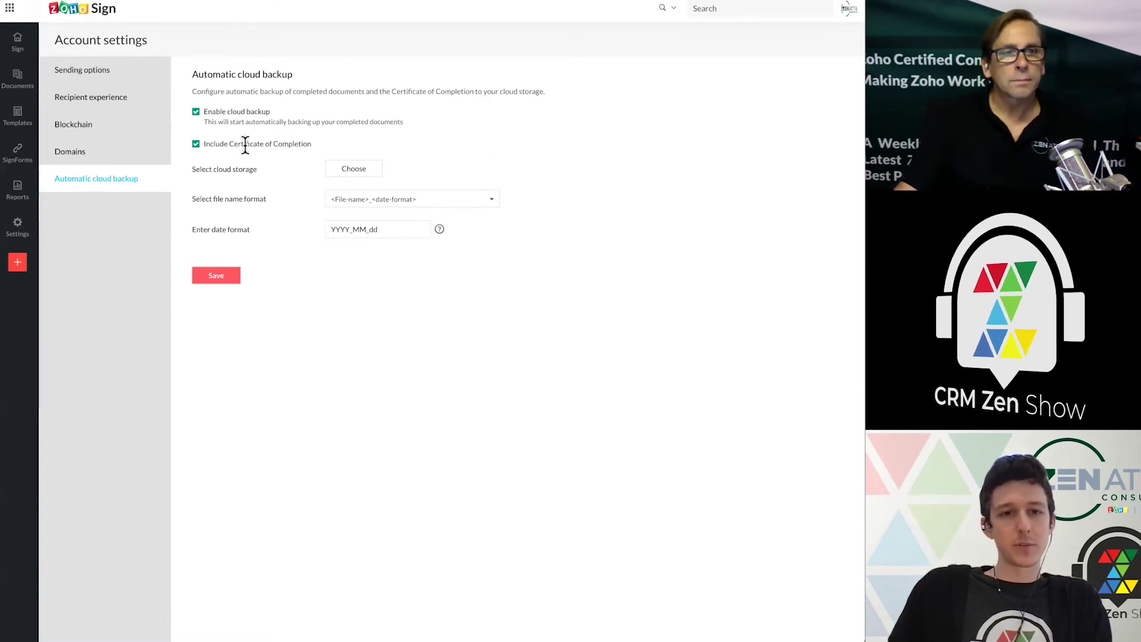
pyautogui.click(359, 170)
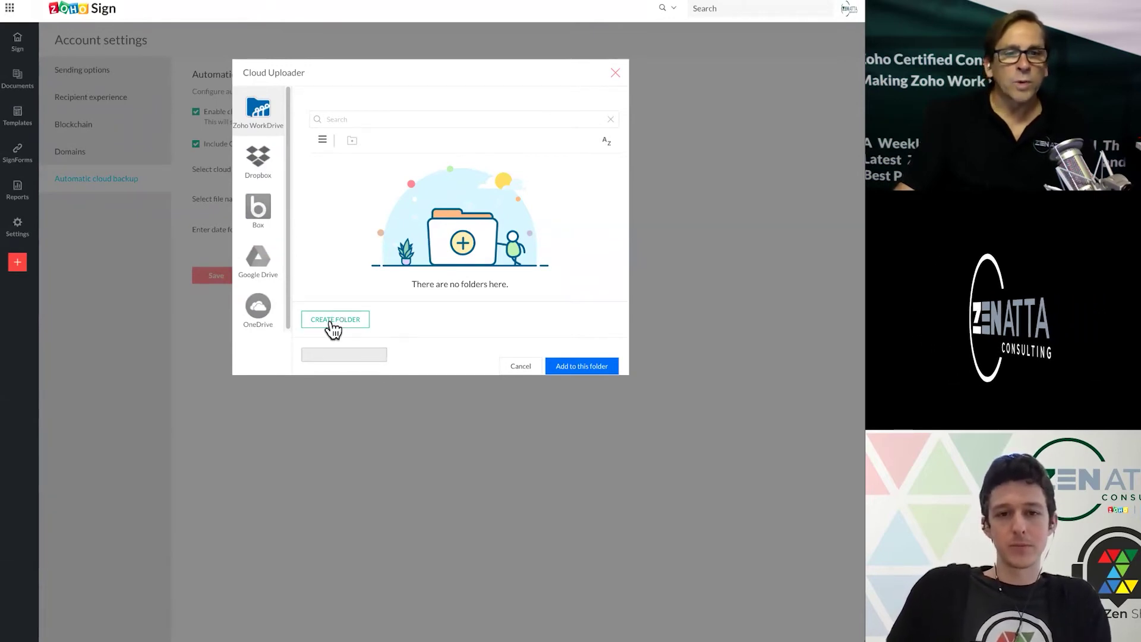
pyautogui.click(615, 73)
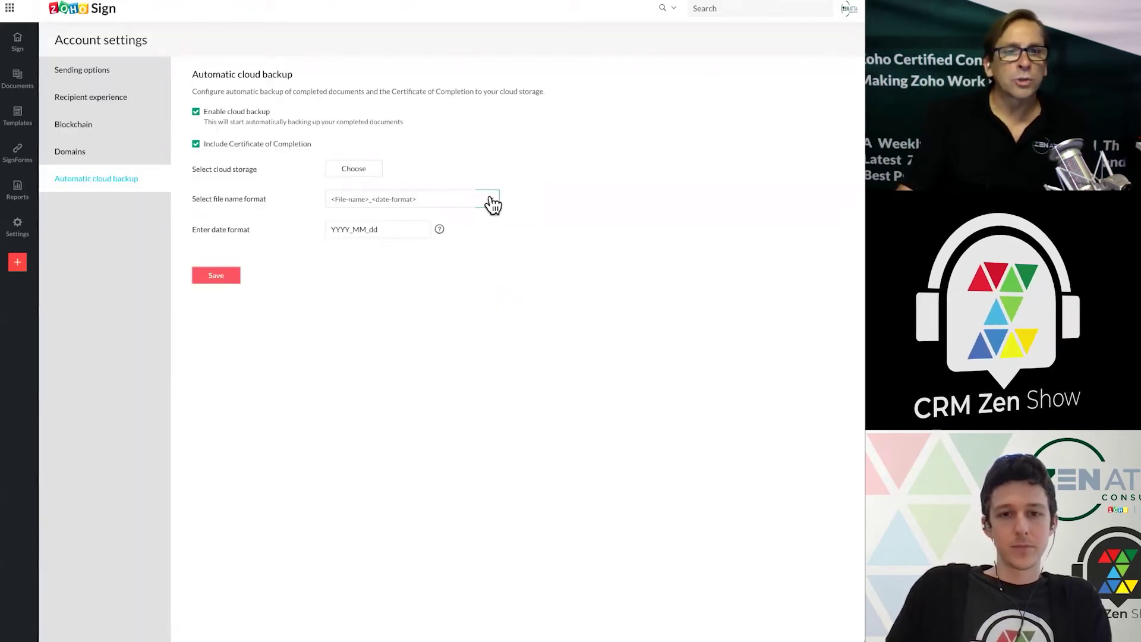
pyautogui.click(491, 202)
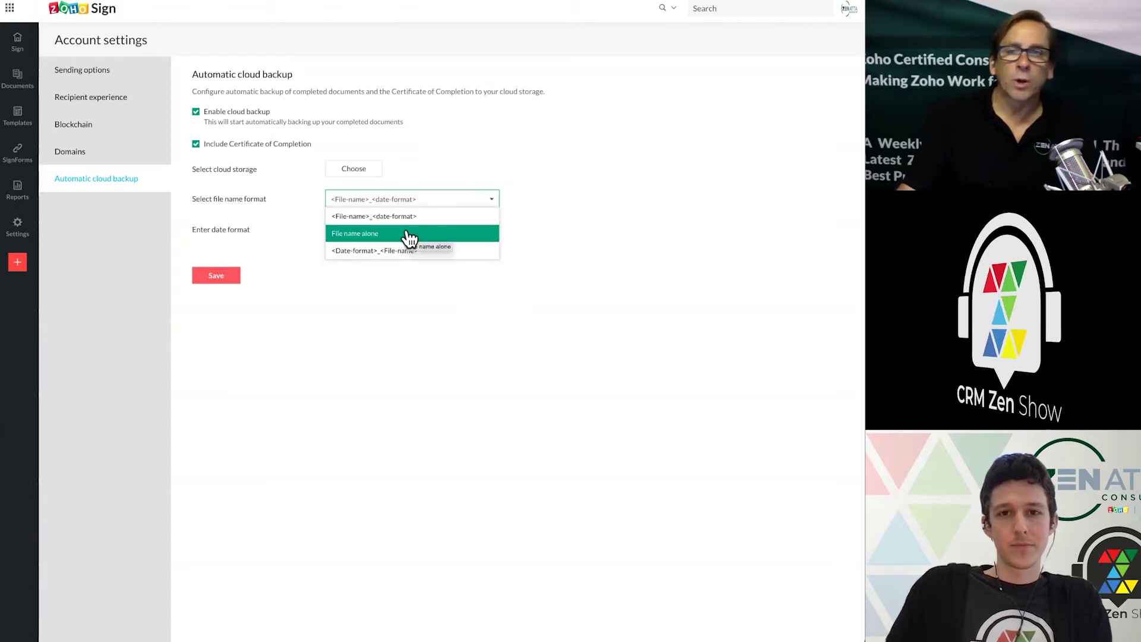
pyautogui.click(381, 335)
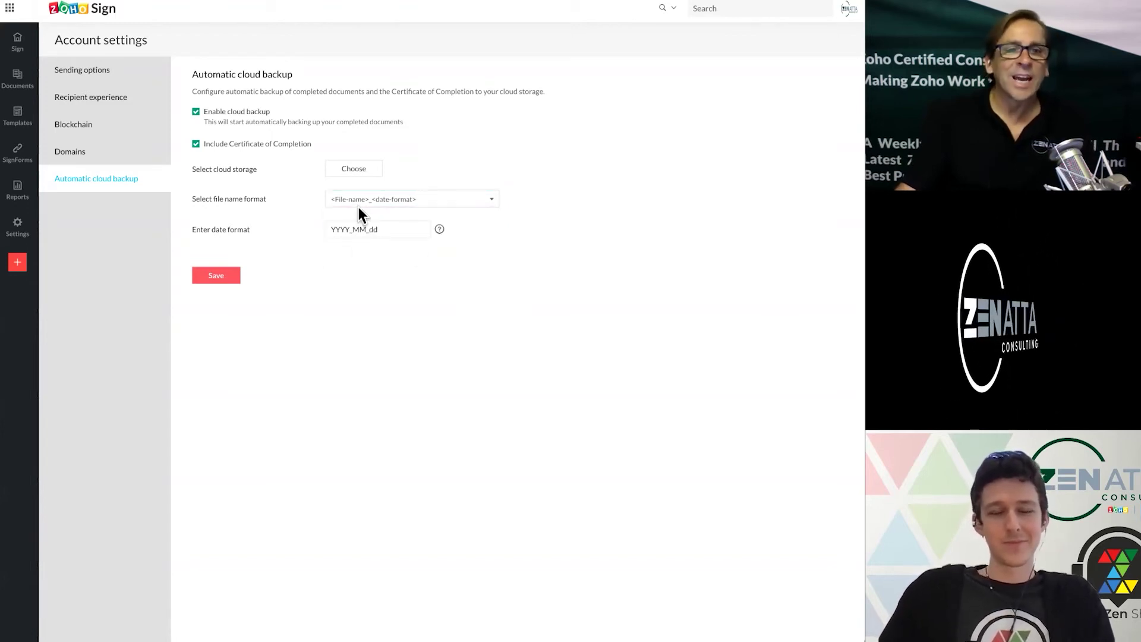
pyautogui.click(391, 227)
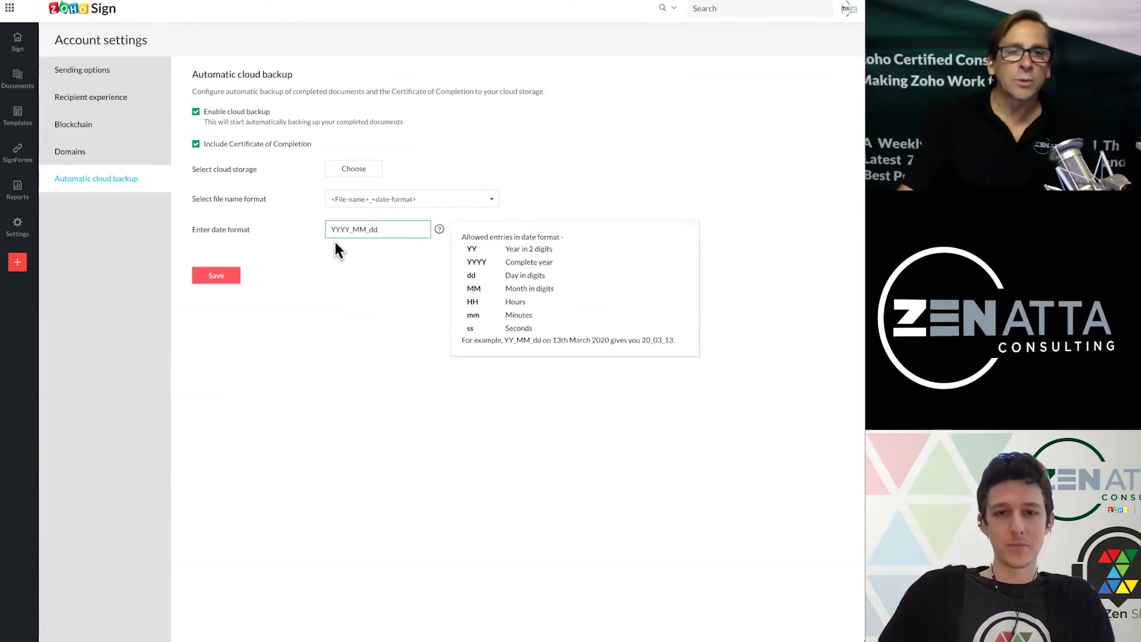
pyautogui.click(338, 356)
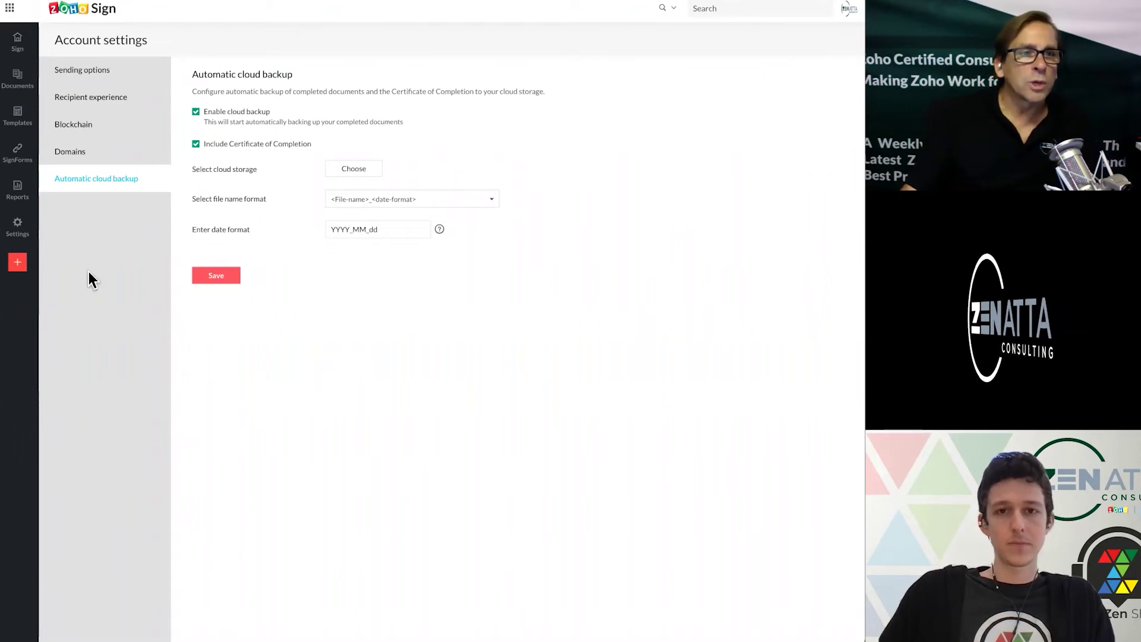
pyautogui.moveTo(16, 232)
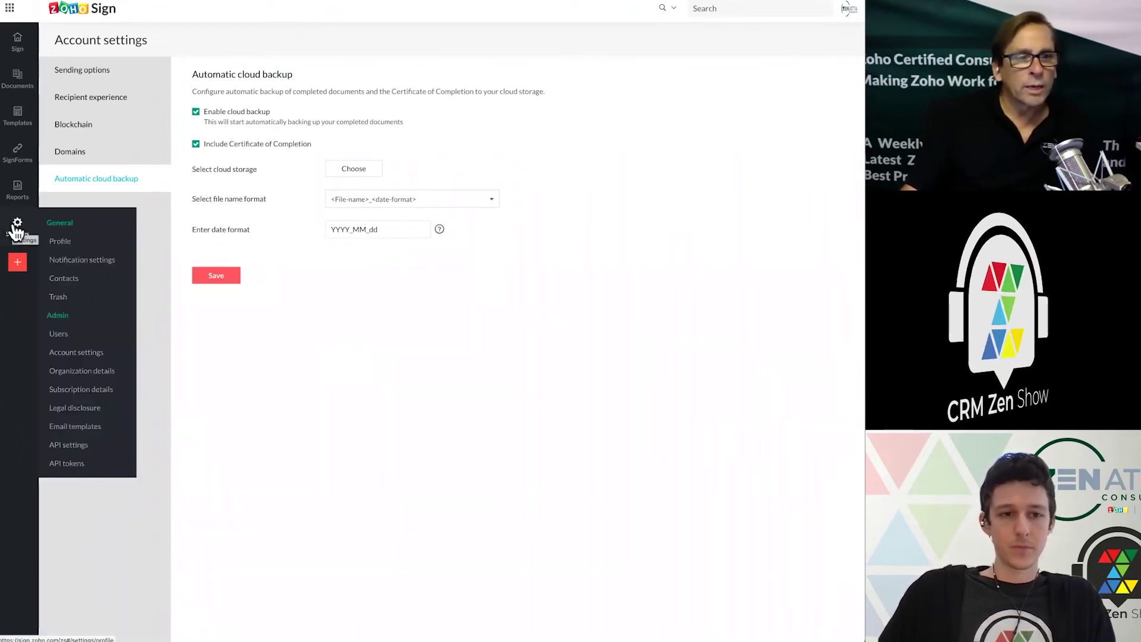
# - Go to Email templates and start editing the body of the 'Sign a document' template
pyautogui.click(82, 437)
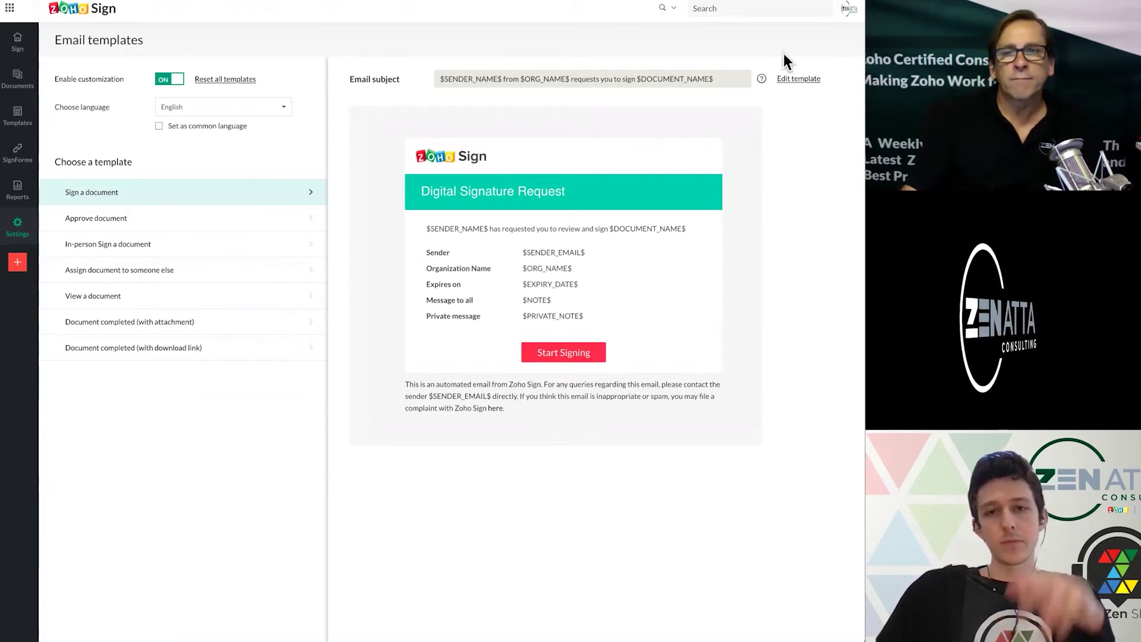
pyautogui.click(798, 79)
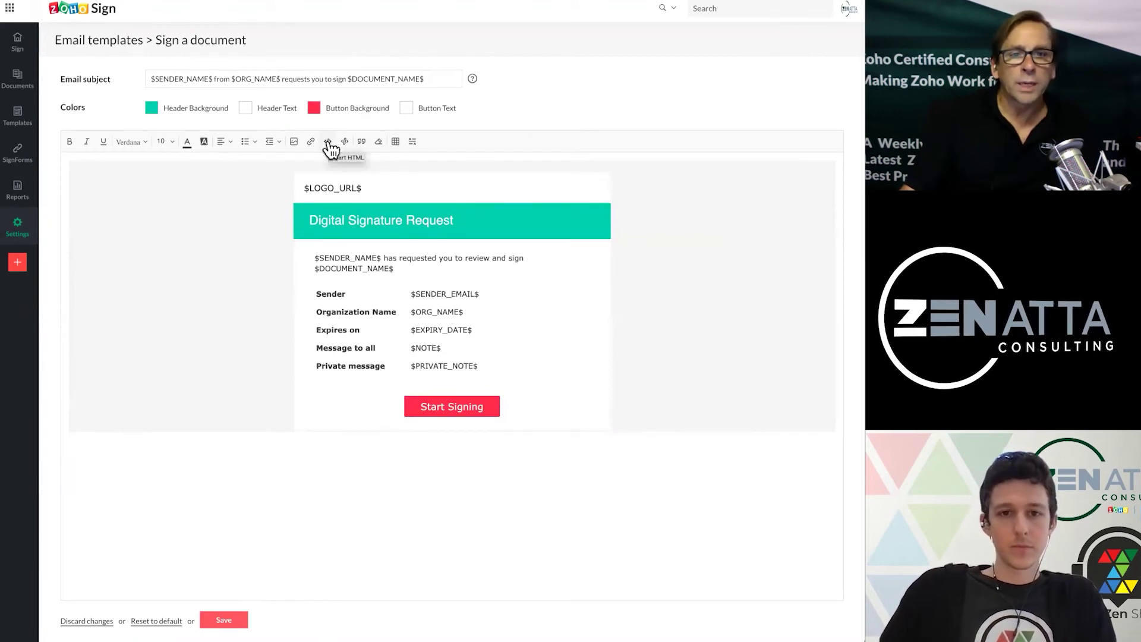
pyautogui.click(649, 315)
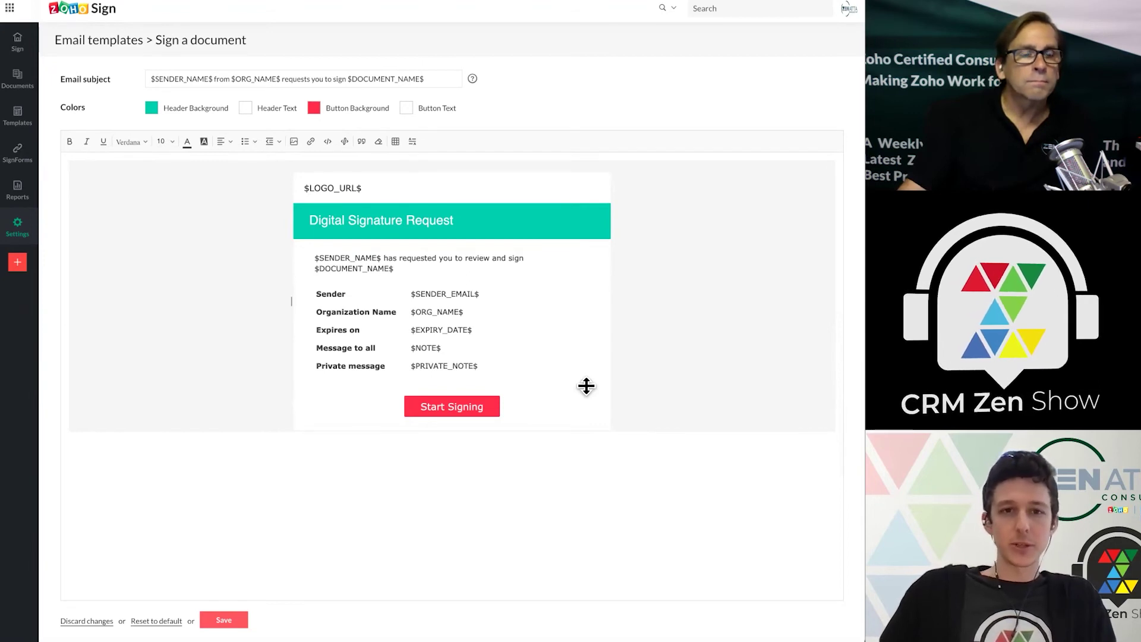
# - Set the template's Header Background colour to pale grey-green #b6d1cb
pyautogui.click(152, 108)
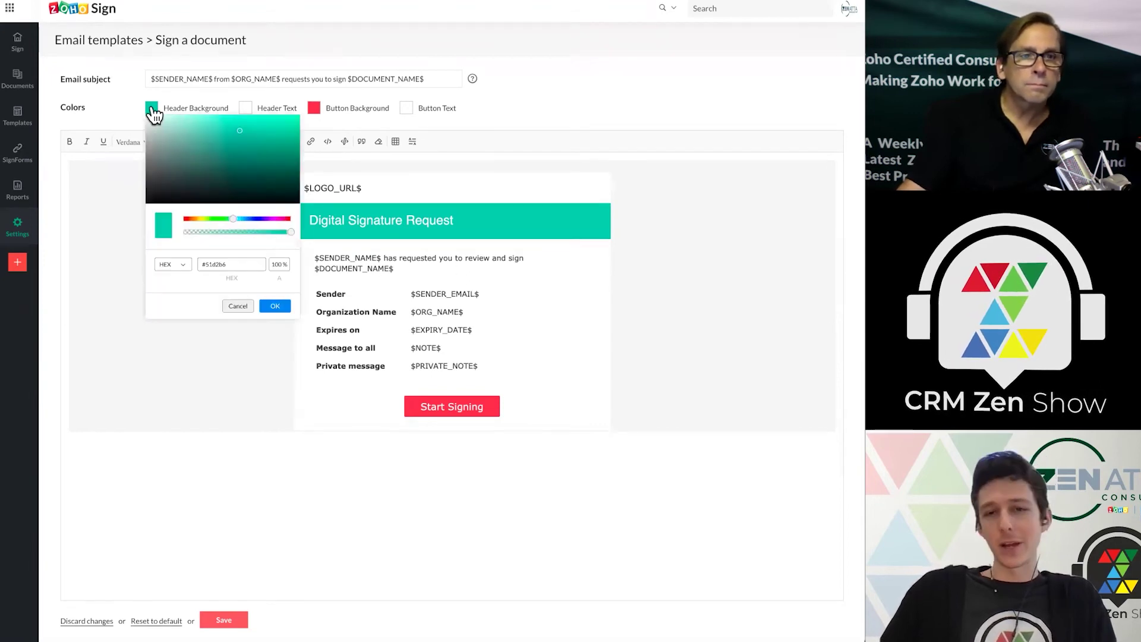
pyautogui.click(166, 131)
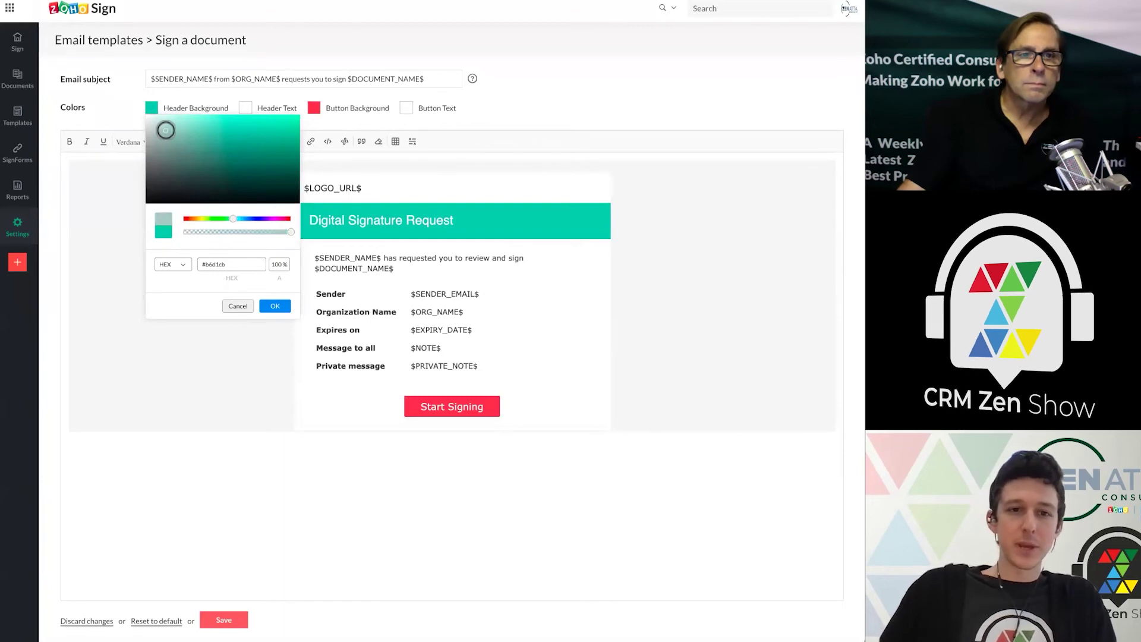
pyautogui.click(272, 306)
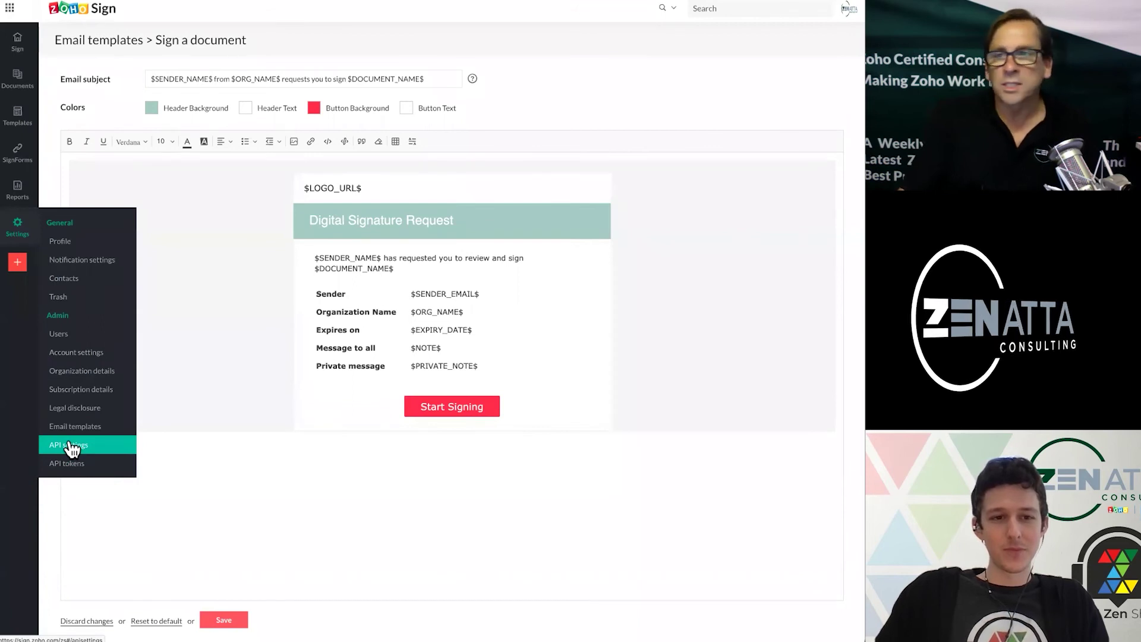
# - View Subscription details: yearly Zoho One plan, unlimited documents, 1/20 automation credits used
pyautogui.click(80, 391)
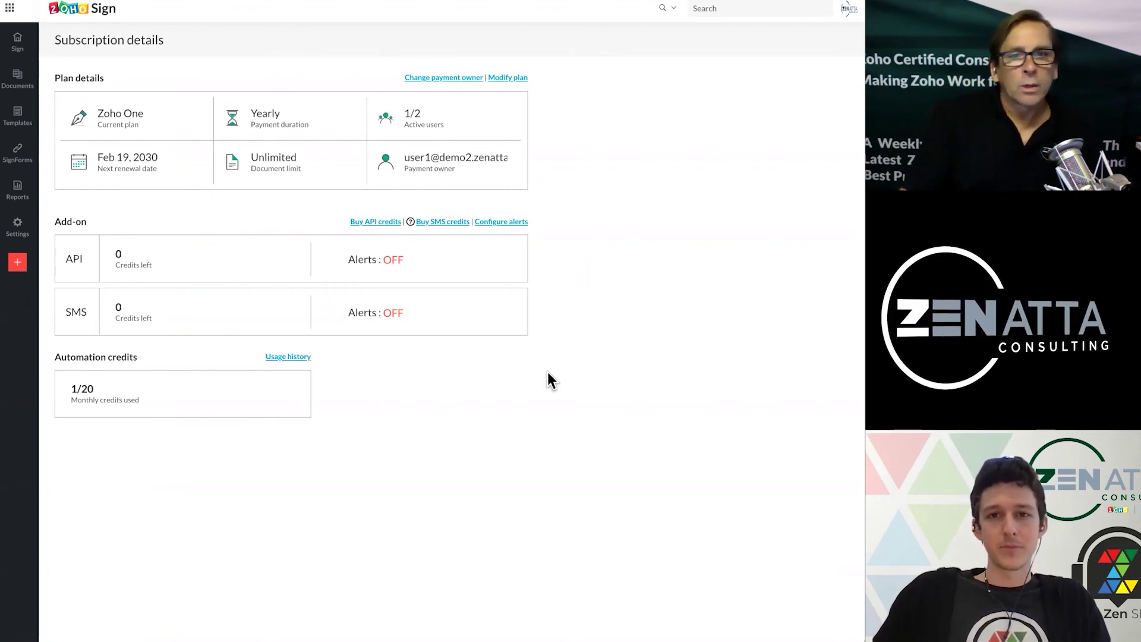
pyautogui.moveTo(18, 224)
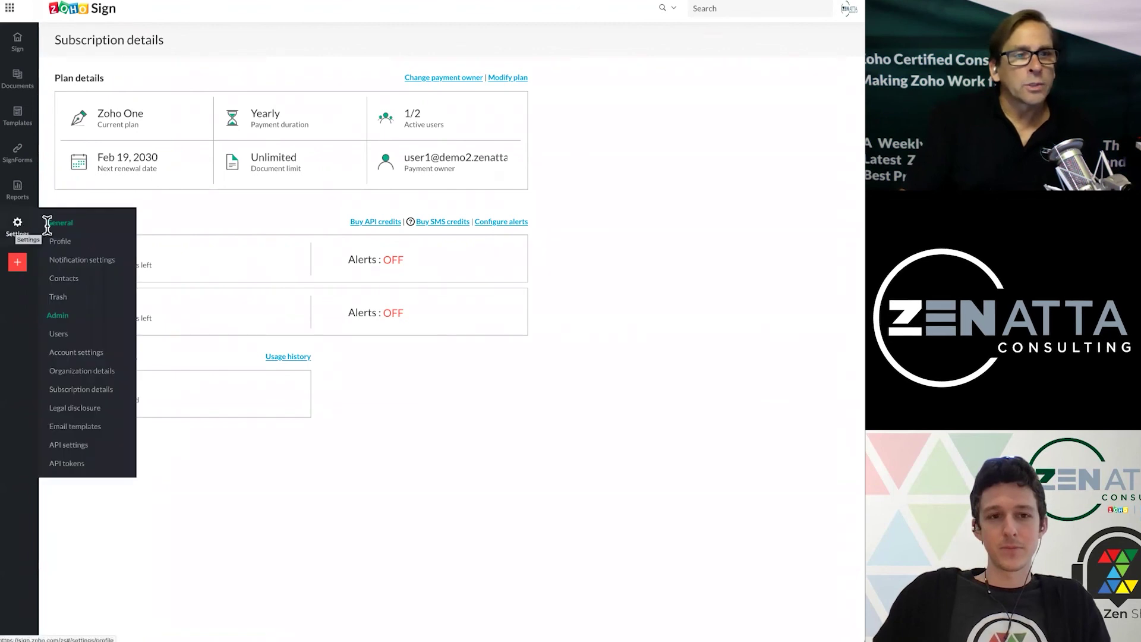